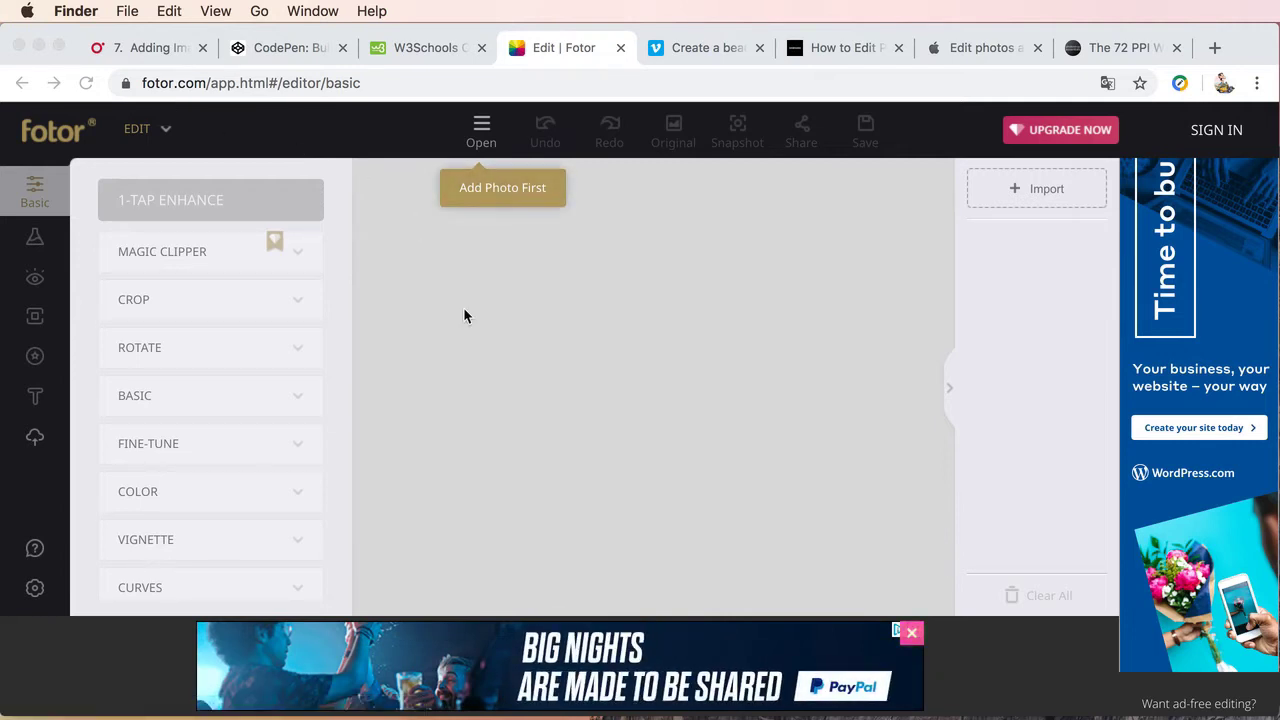
# Step: View the selection of introductory video tutorials from the editor settings and close it
pyautogui.click(35, 592)
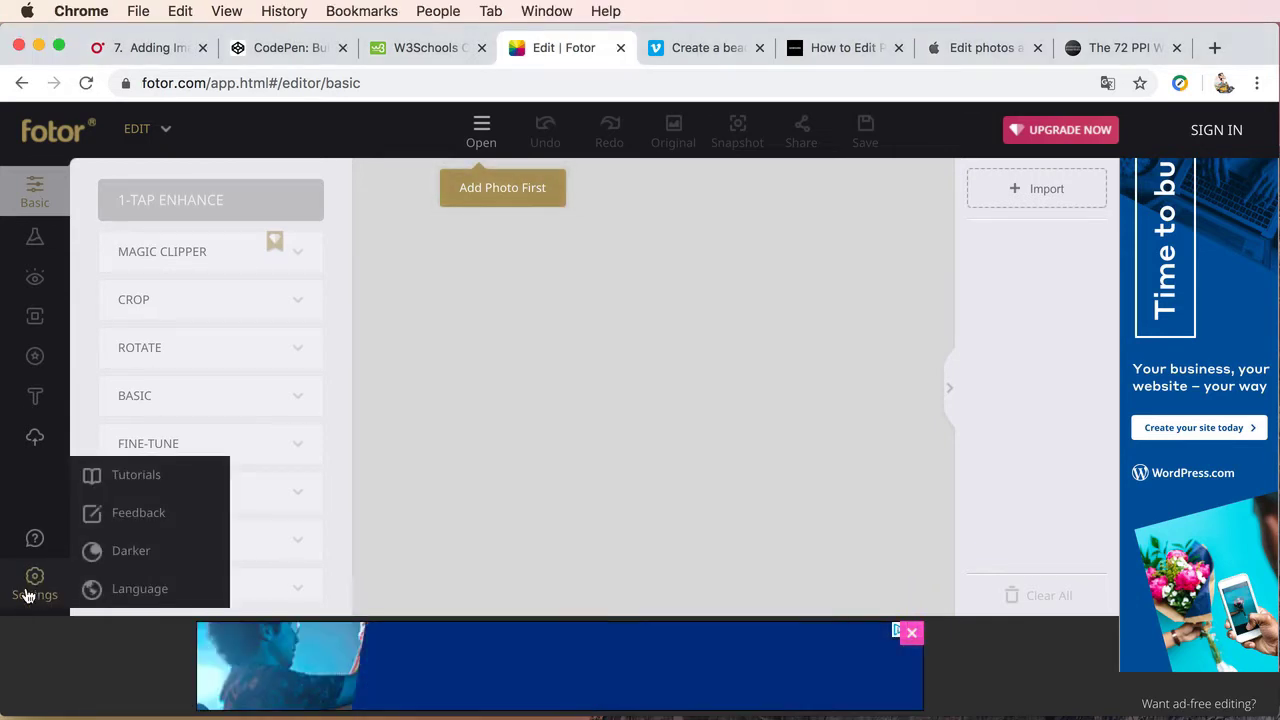
pyautogui.click(133, 477)
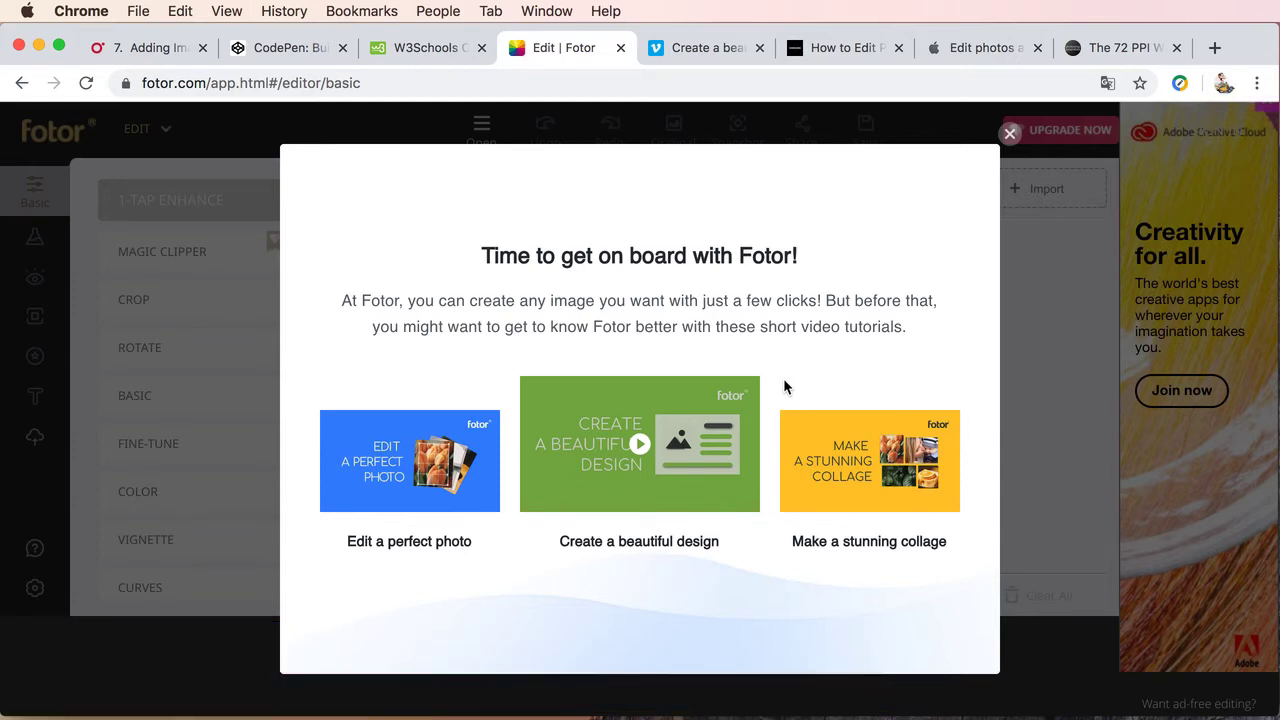
pyautogui.click(1010, 134)
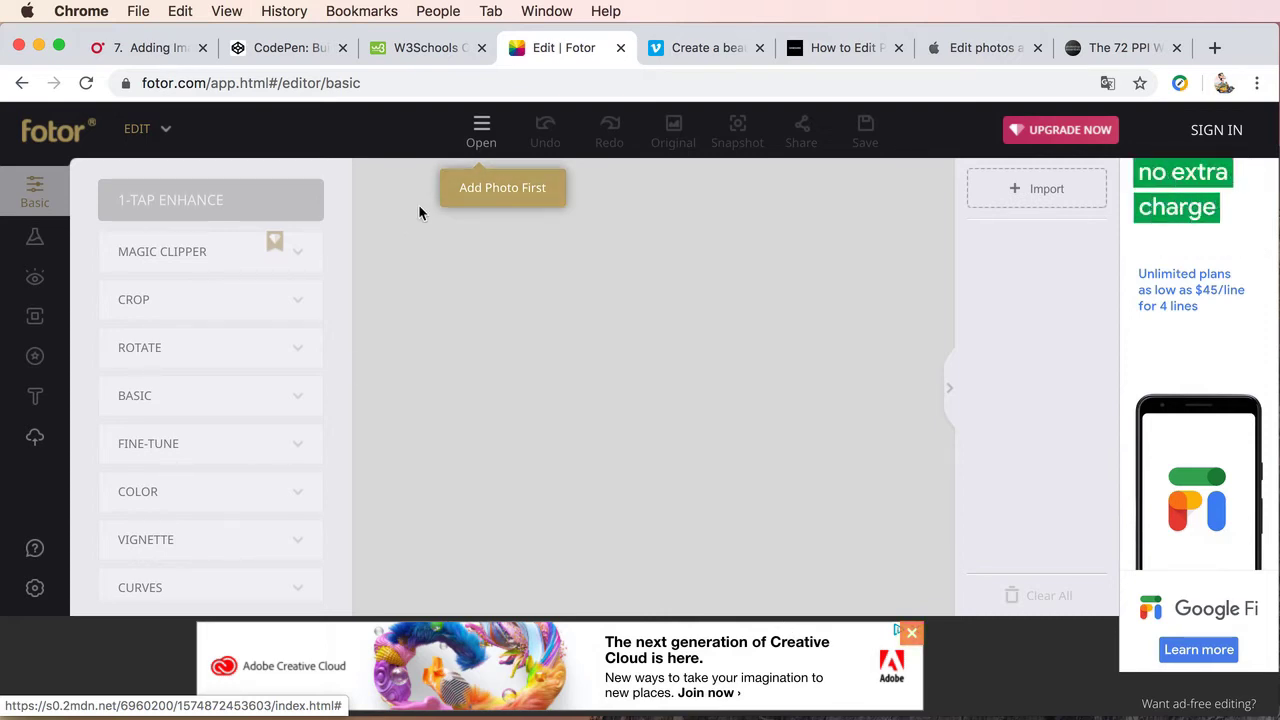
# Step: Open the photo maw-maw-original 2.jpg from the computer's images folder
pyautogui.click(481, 134)
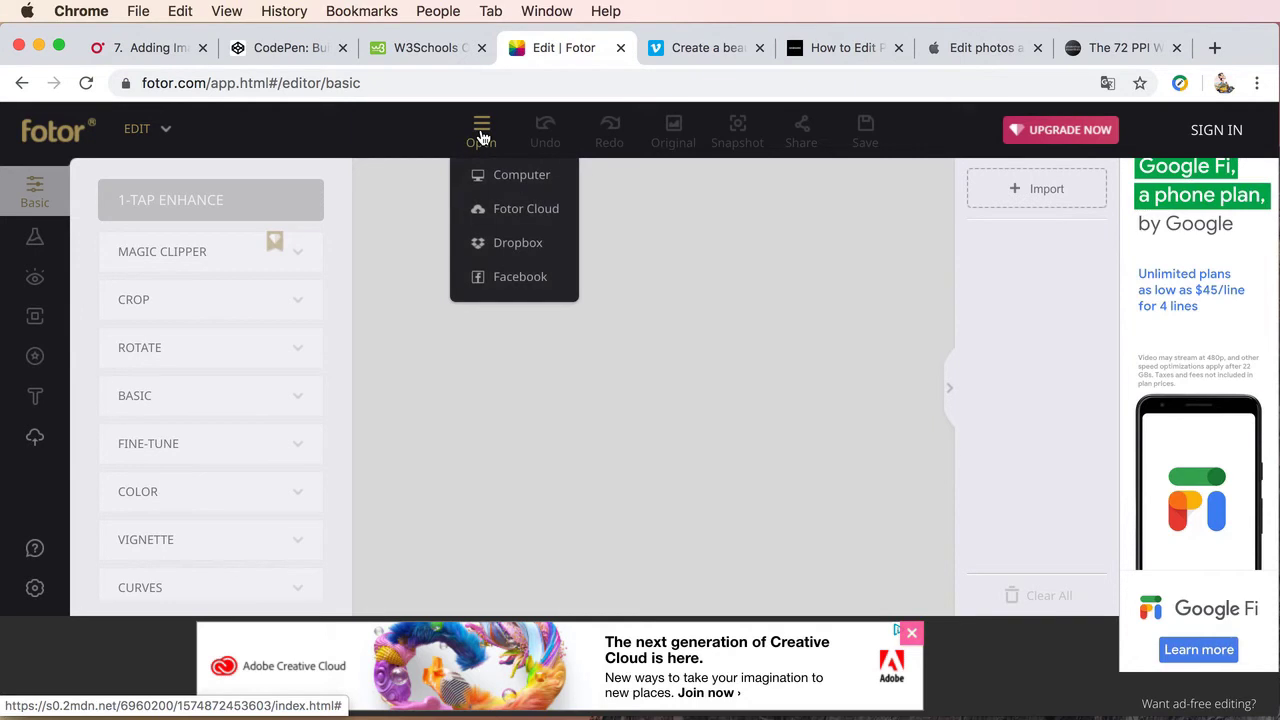
pyautogui.click(498, 184)
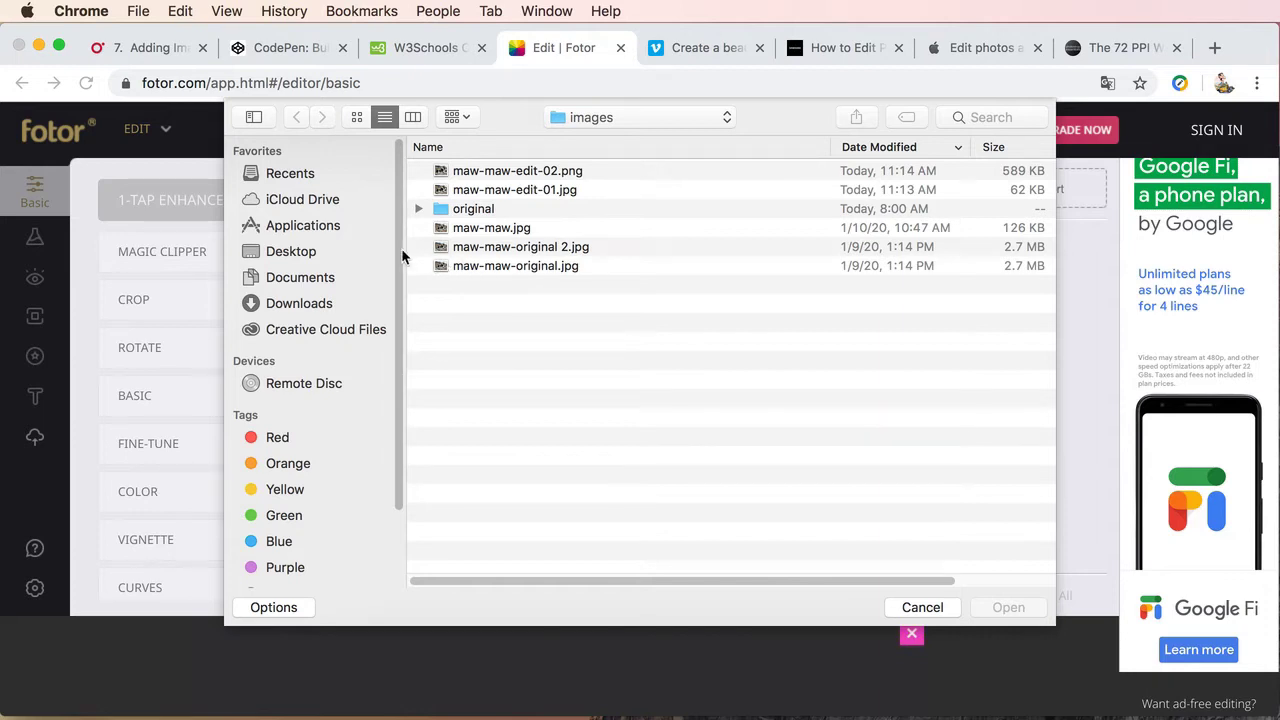
pyautogui.click(440, 250)
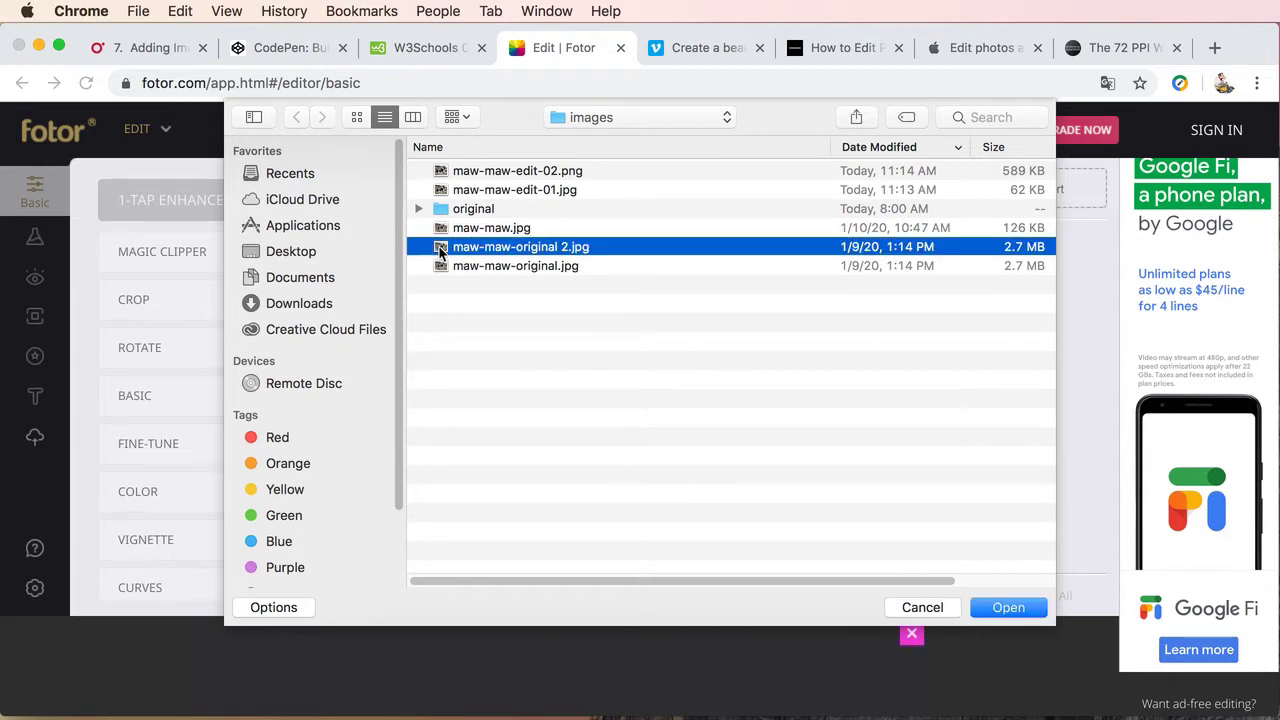
pyautogui.click(997, 605)
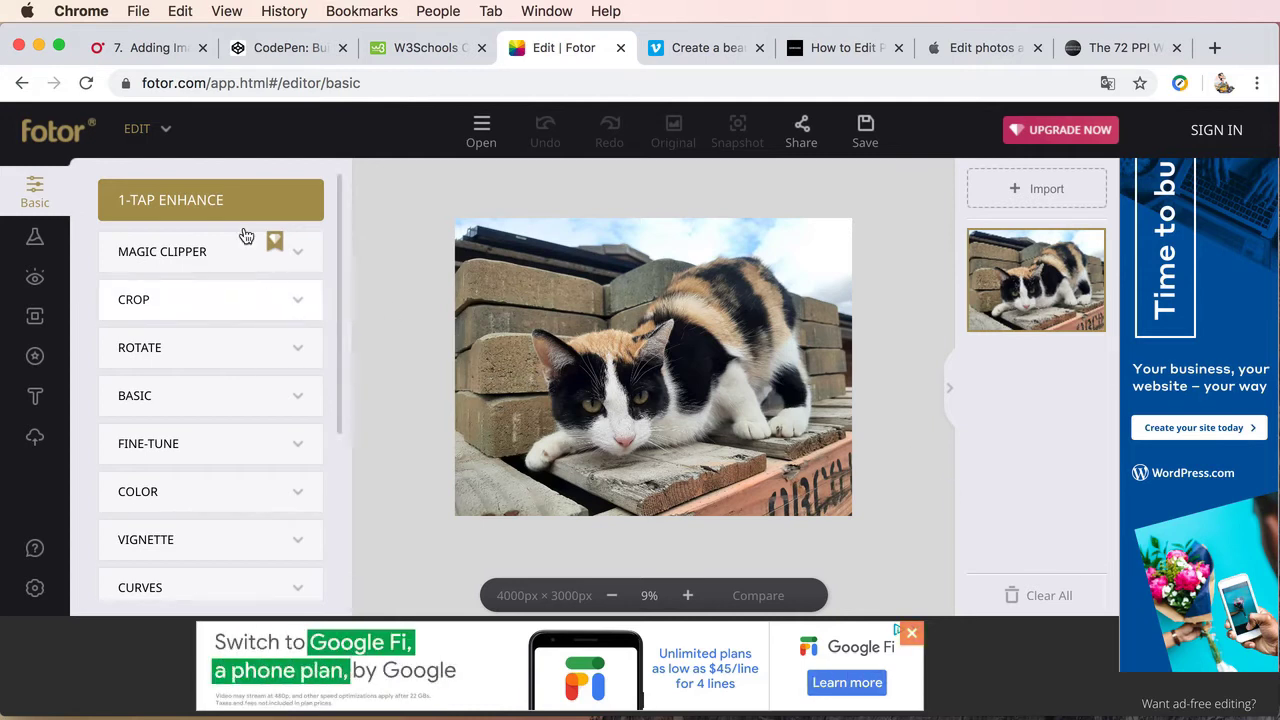
# Step: Start cropping the photo, look through the aspect ratio presets and keep Freeform
pyautogui.moveTo(340, 247); pyautogui.dragTo(356, 189)
pyautogui.click(185, 302)
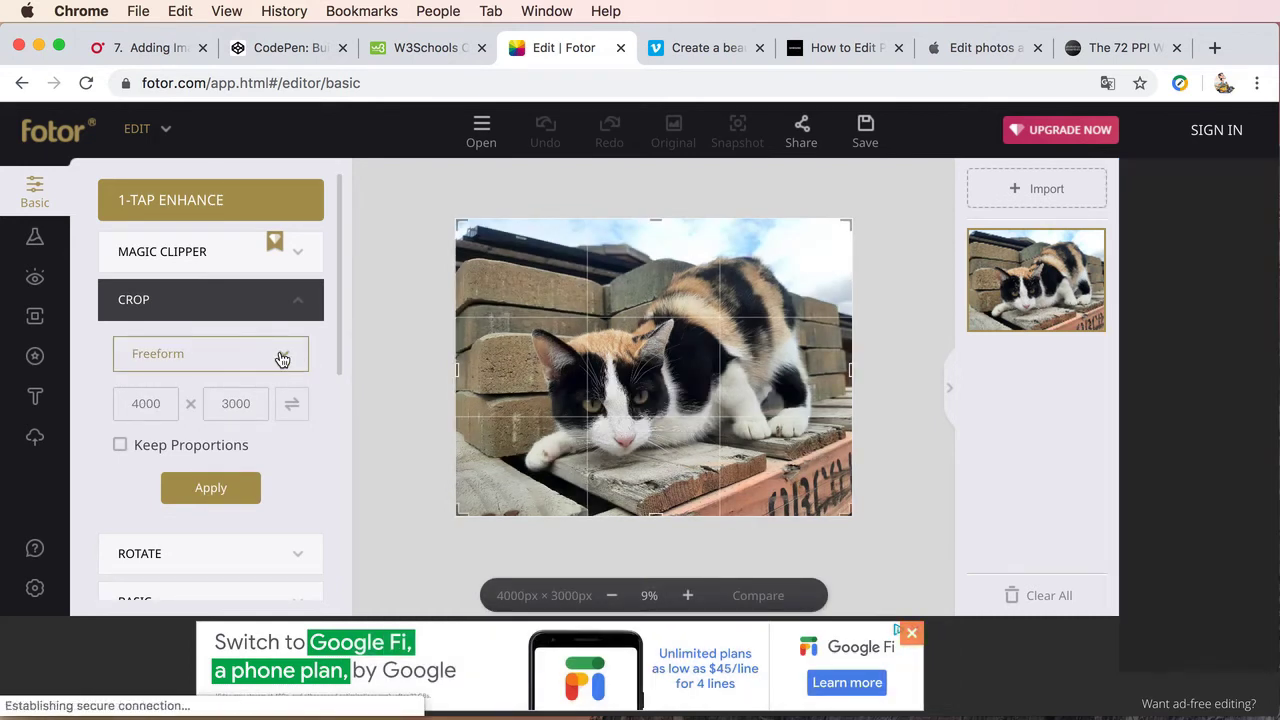
pyautogui.click(282, 359)
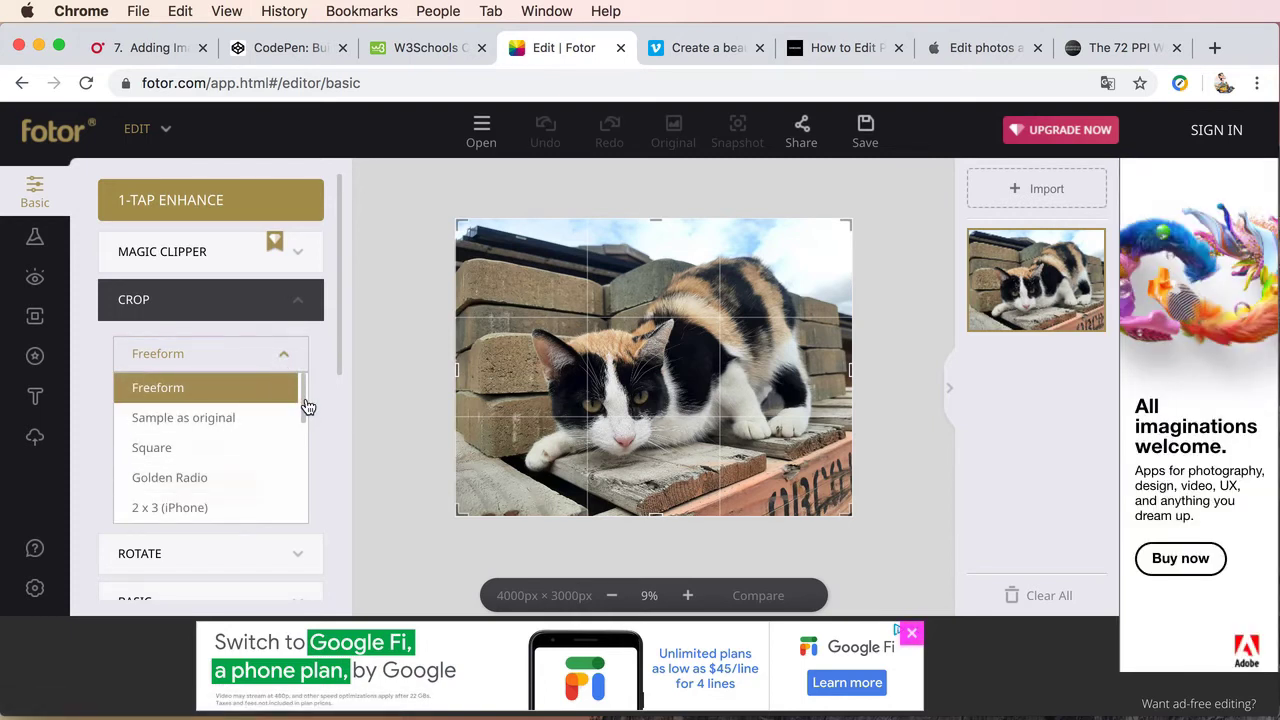
pyautogui.moveTo(305, 414); pyautogui.dragTo(321, 334)
pyautogui.click(283, 354)
pyautogui.click(177, 358)
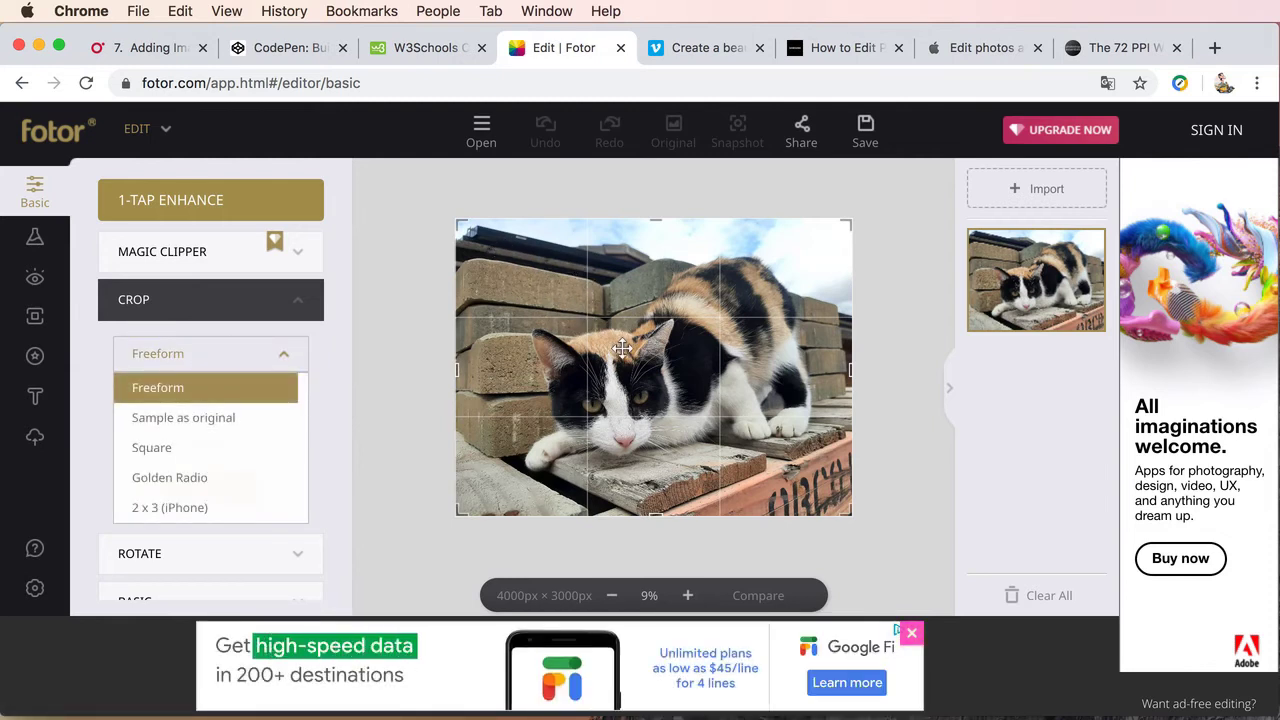
# Step: Trim all four sides around the cat to a crop of about 3124 × 2557 px and apply it
pyautogui.moveTo(472, 369); pyautogui.dragTo(518, 366)
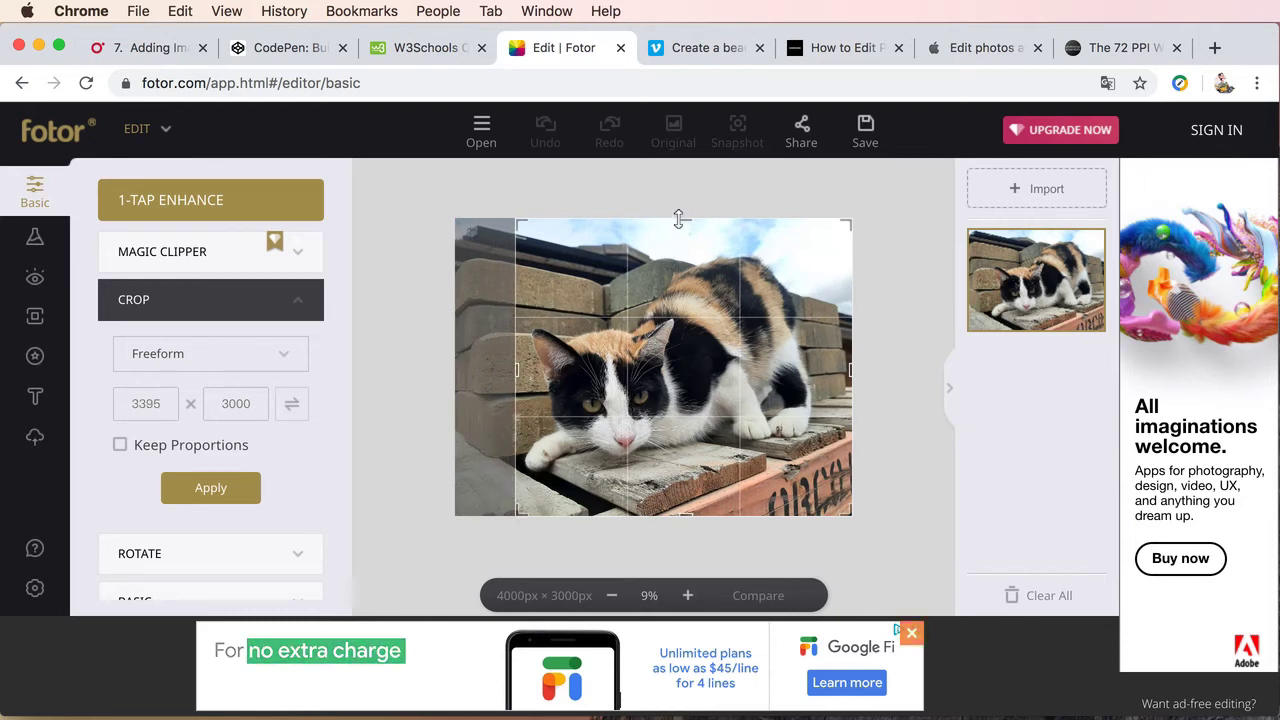
pyautogui.moveTo(684, 221); pyautogui.dragTo(678, 246)
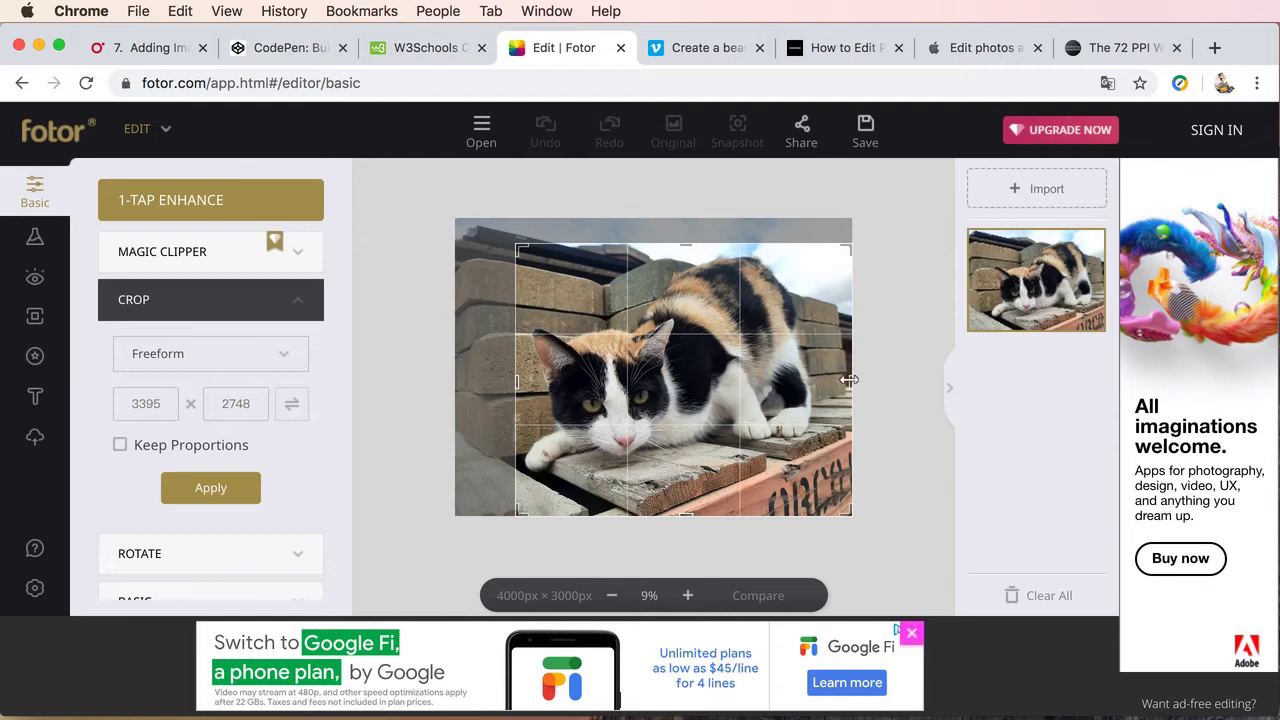
pyautogui.moveTo(849, 386); pyautogui.dragTo(822, 386)
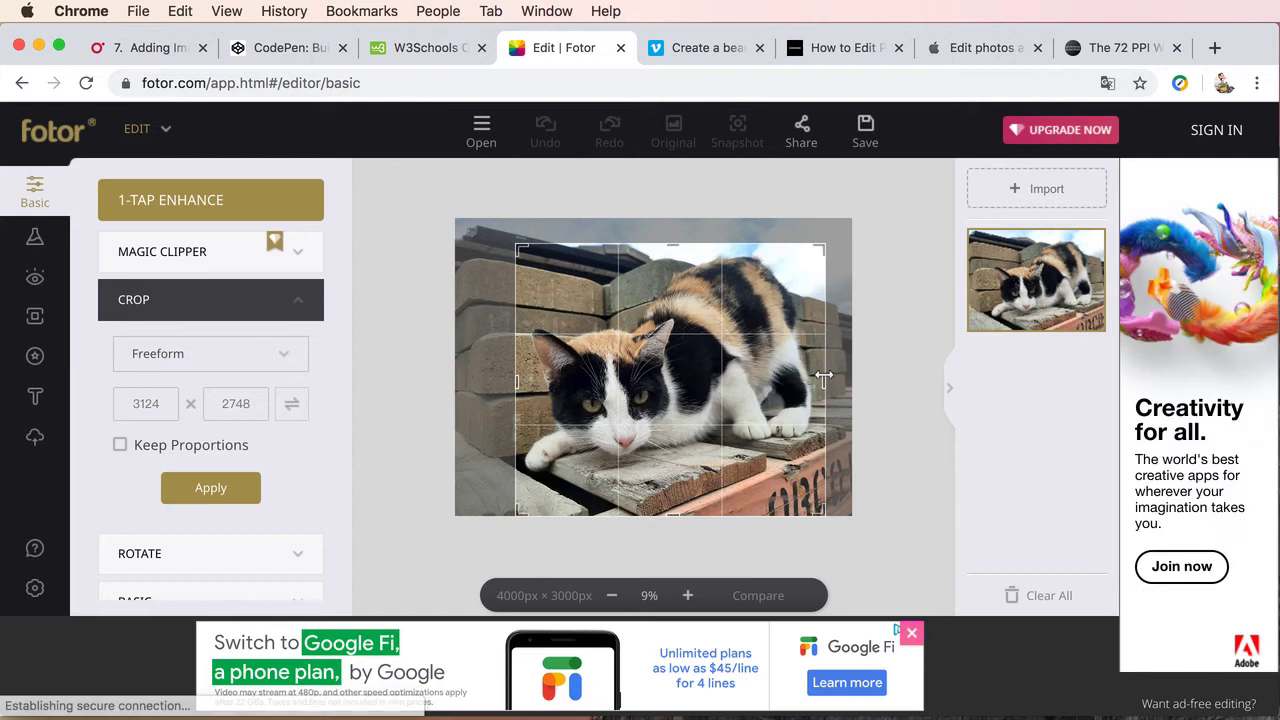
pyautogui.moveTo(672, 513); pyautogui.dragTo(671, 489)
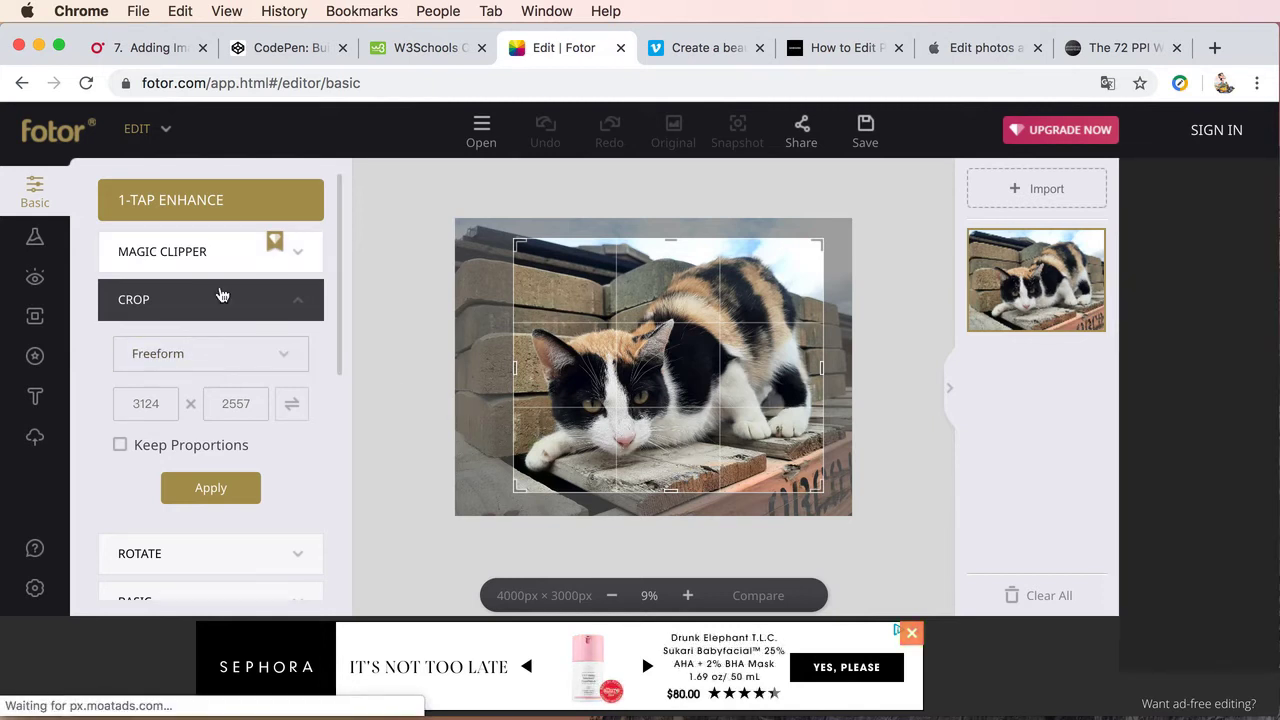
pyautogui.click(220, 494)
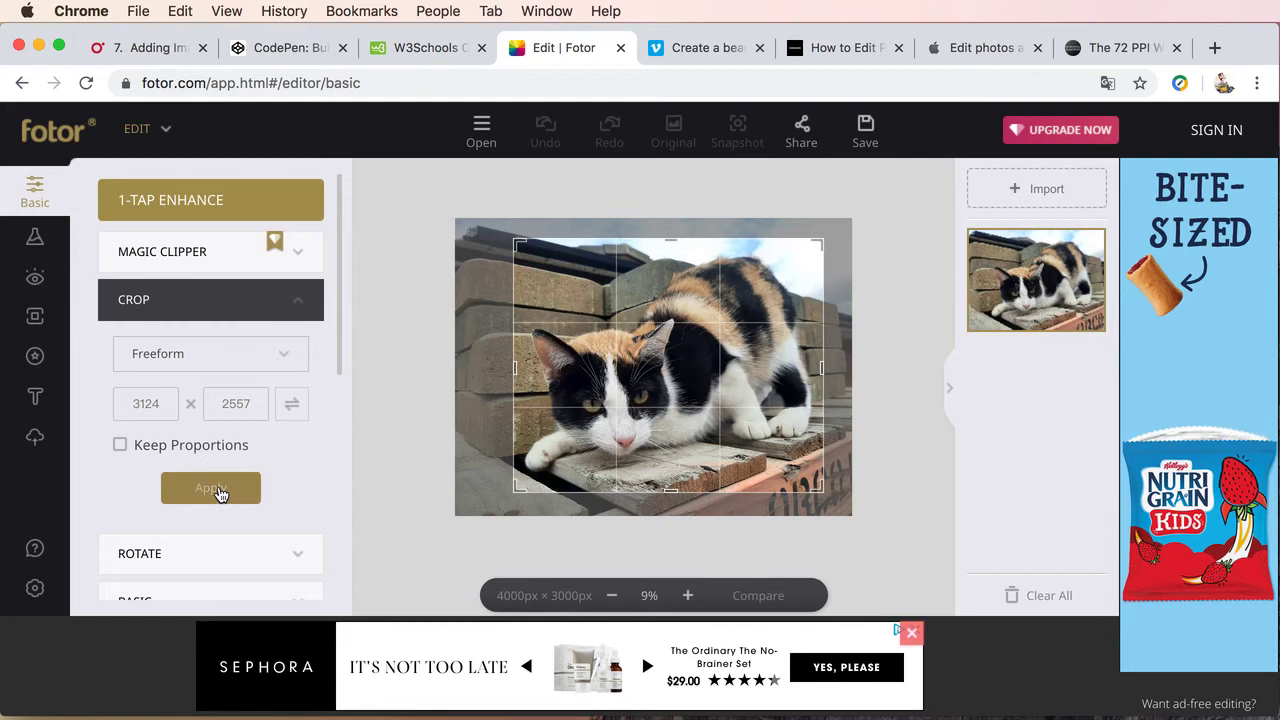
pyautogui.click(301, 302)
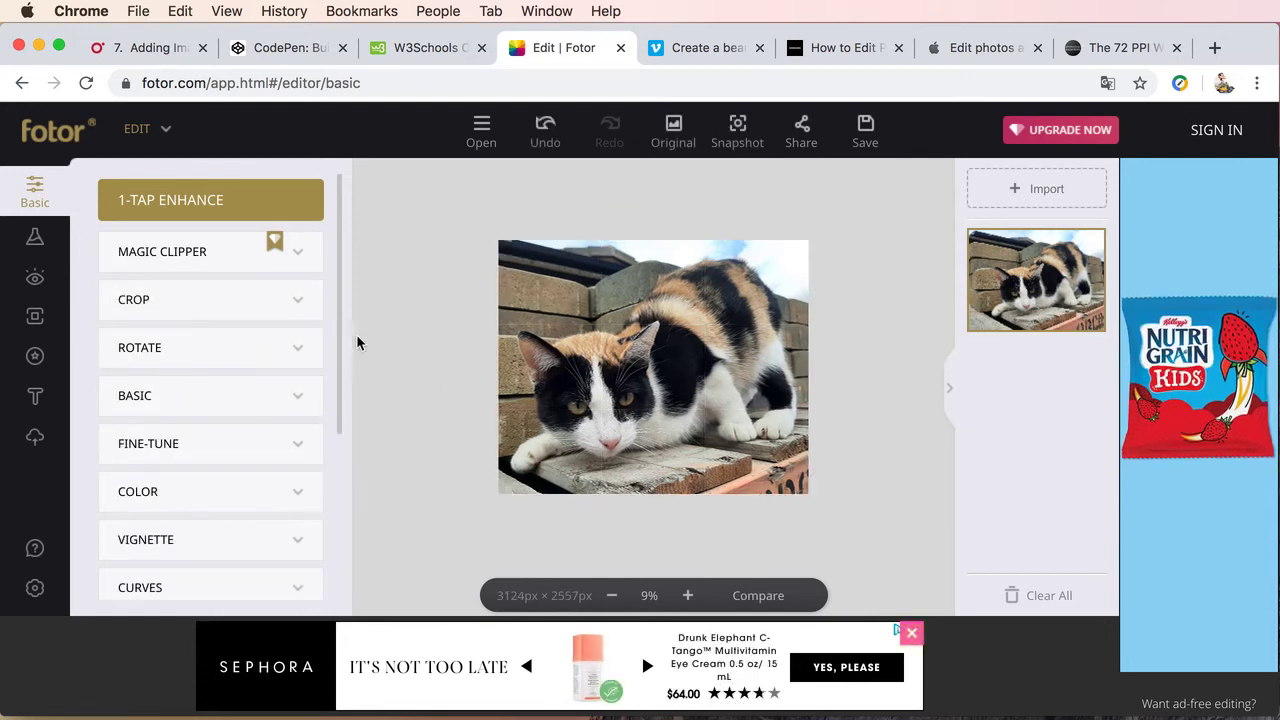
# Step: Look at the rotate, flip and straighten options and close them unchanged
pyautogui.click(298, 356)
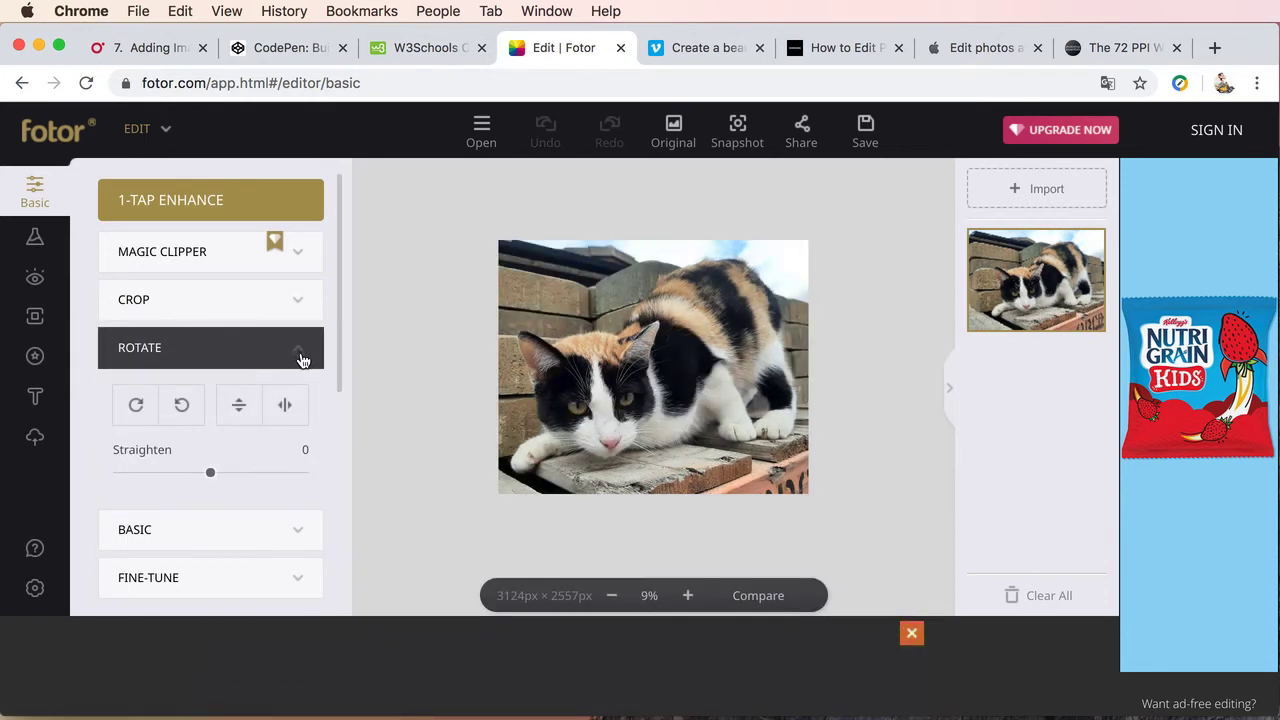
pyautogui.click(301, 352)
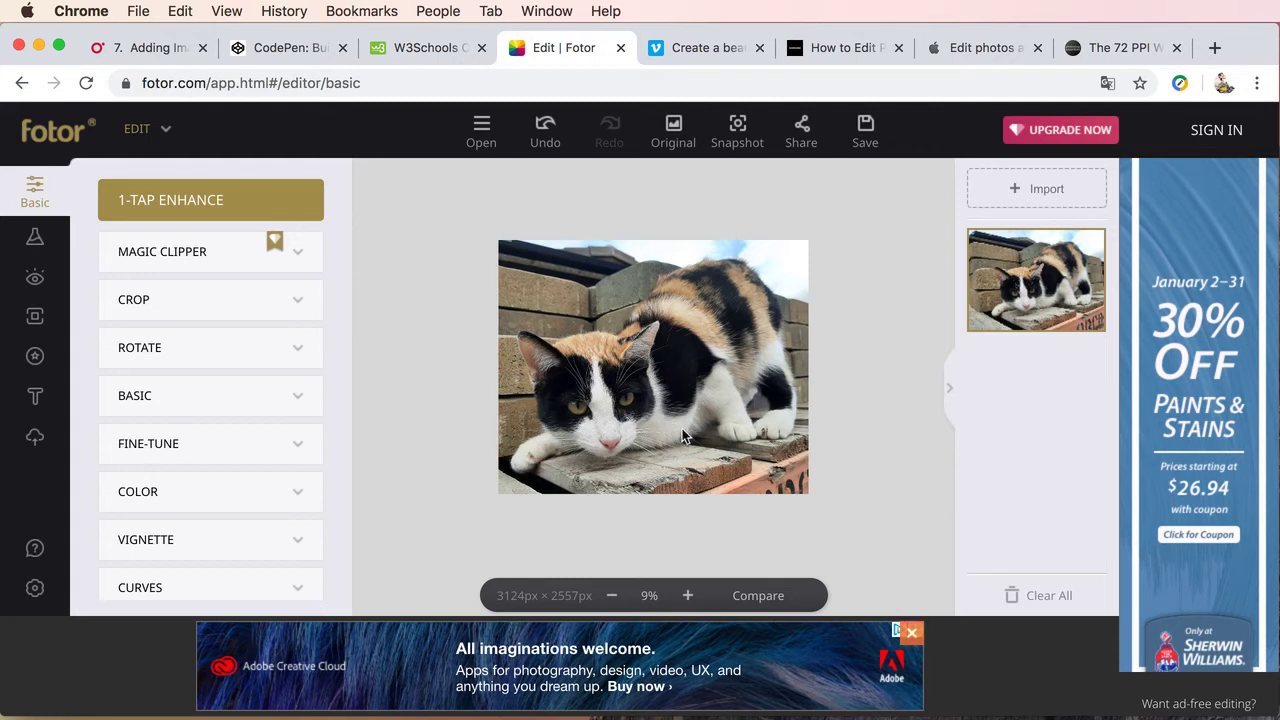
# Step: Open the Resize settings for the cropped photo and keep width and height locked in proportion
pyautogui.moveTo(341, 250); pyautogui.dragTo(341, 422)
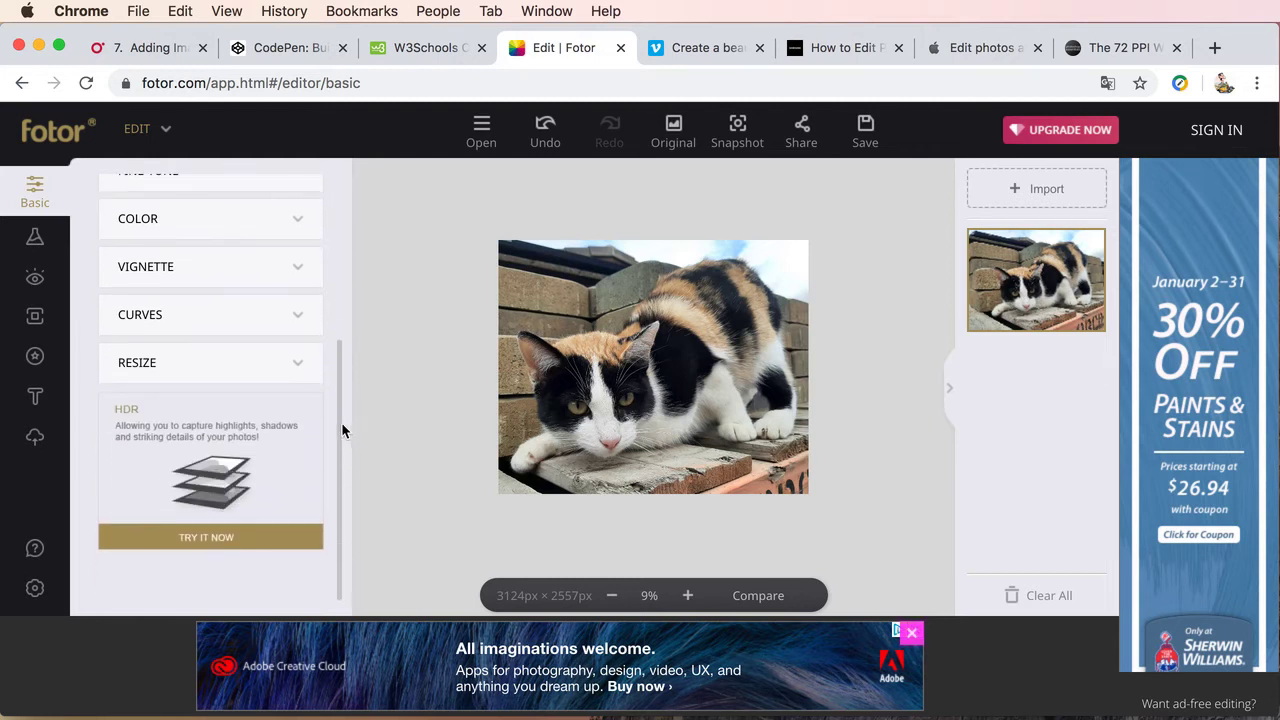
pyautogui.click(296, 363)
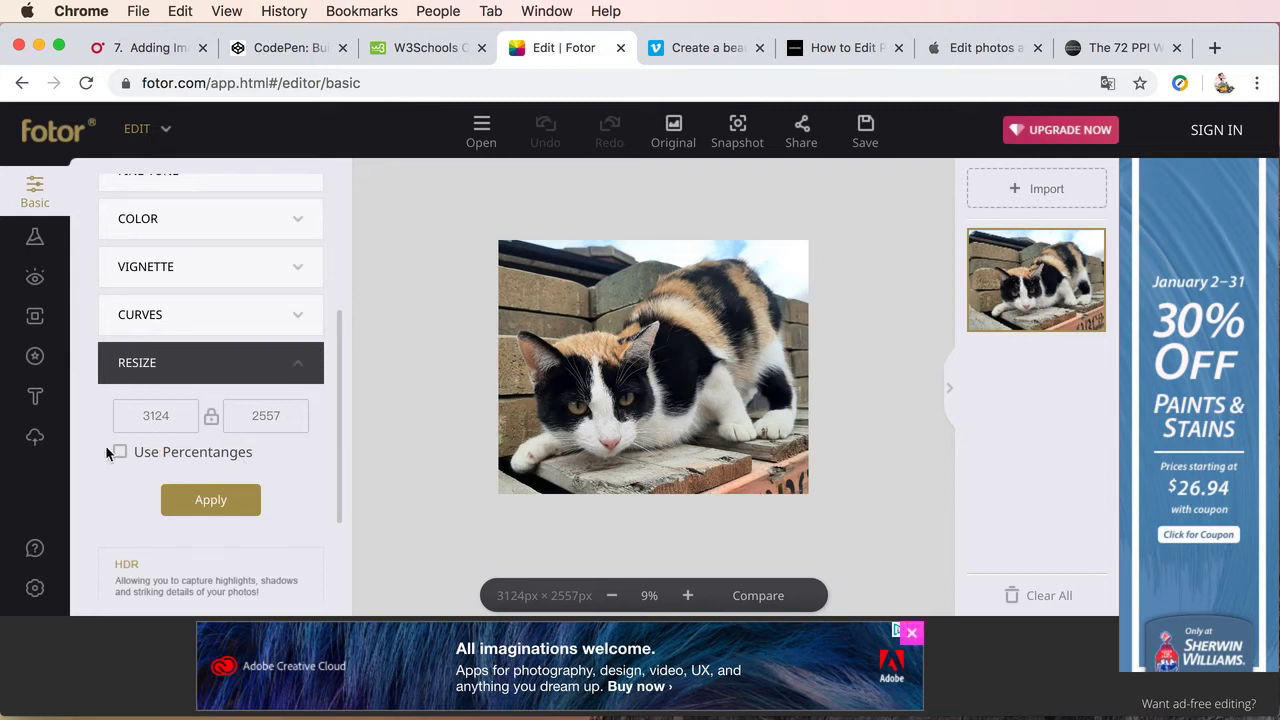
pyautogui.doubleClick(174, 417)
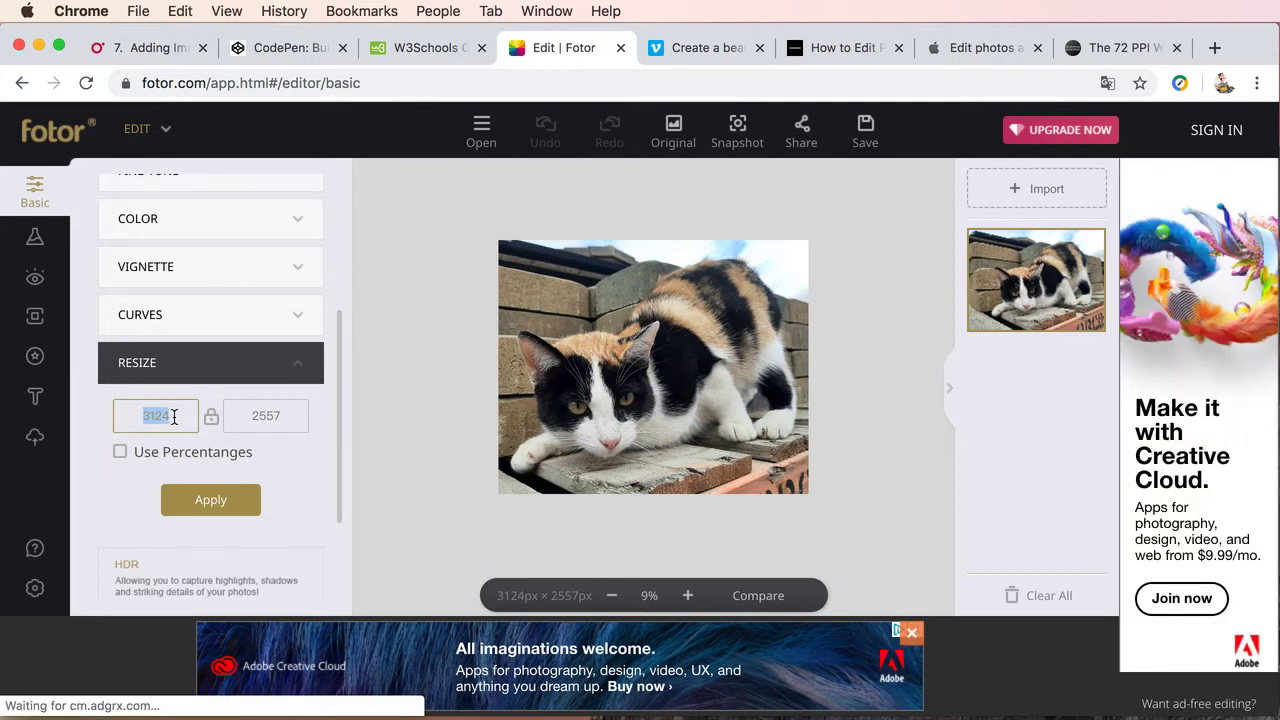
pyautogui.click(211, 420)
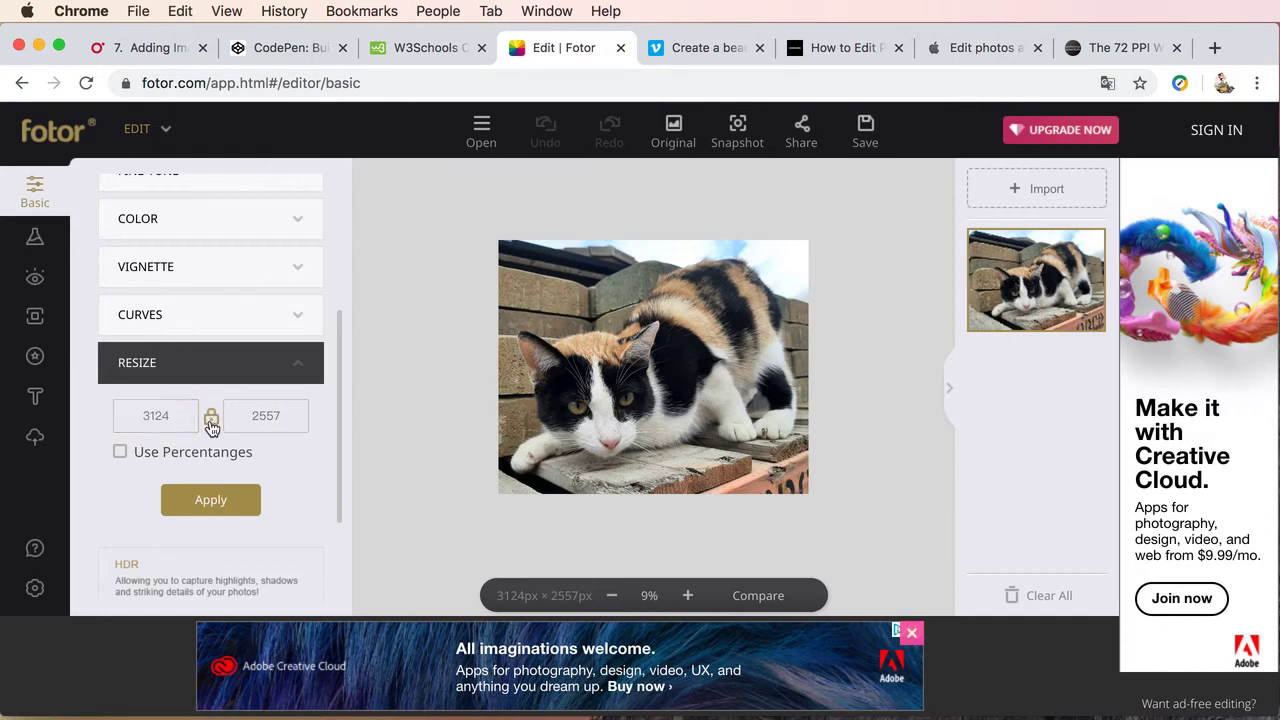
pyautogui.click(213, 422)
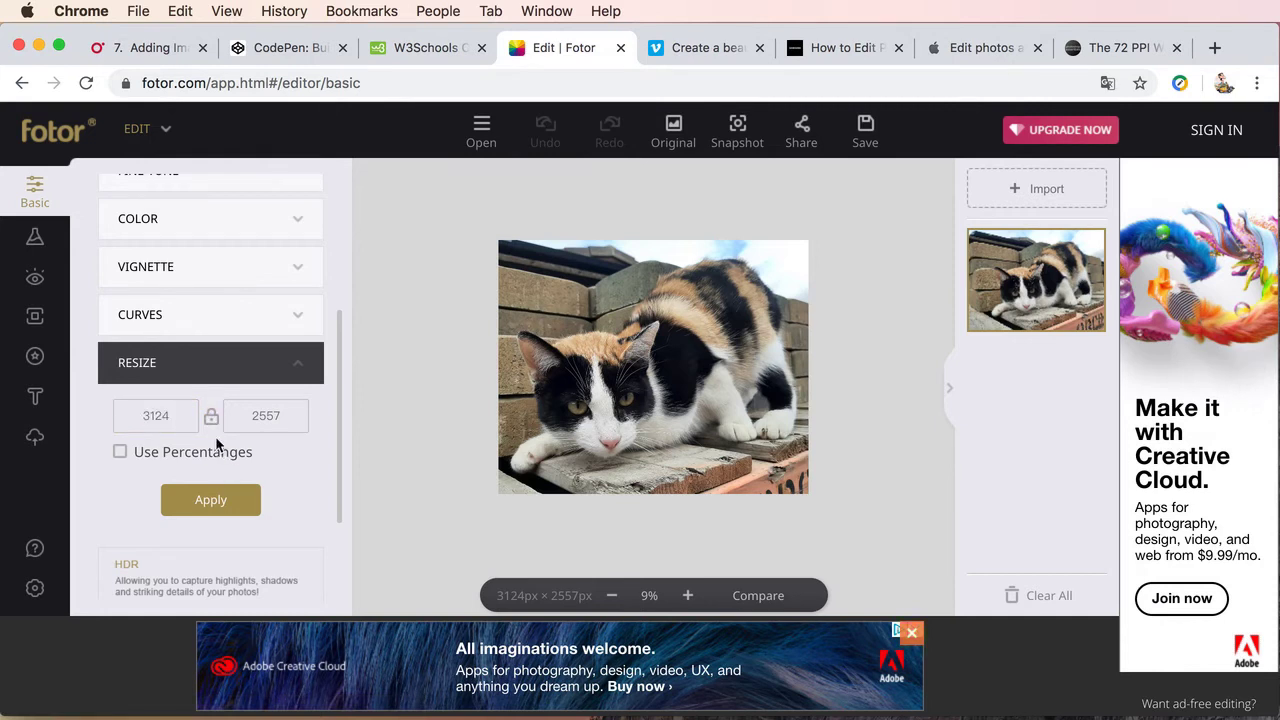
# Step: Resize the photo proportionally to 600 px wide and 491 px high, and inspect the result enlarged
pyautogui.doubleClick(171, 420)
pyautogui.click(171, 420)
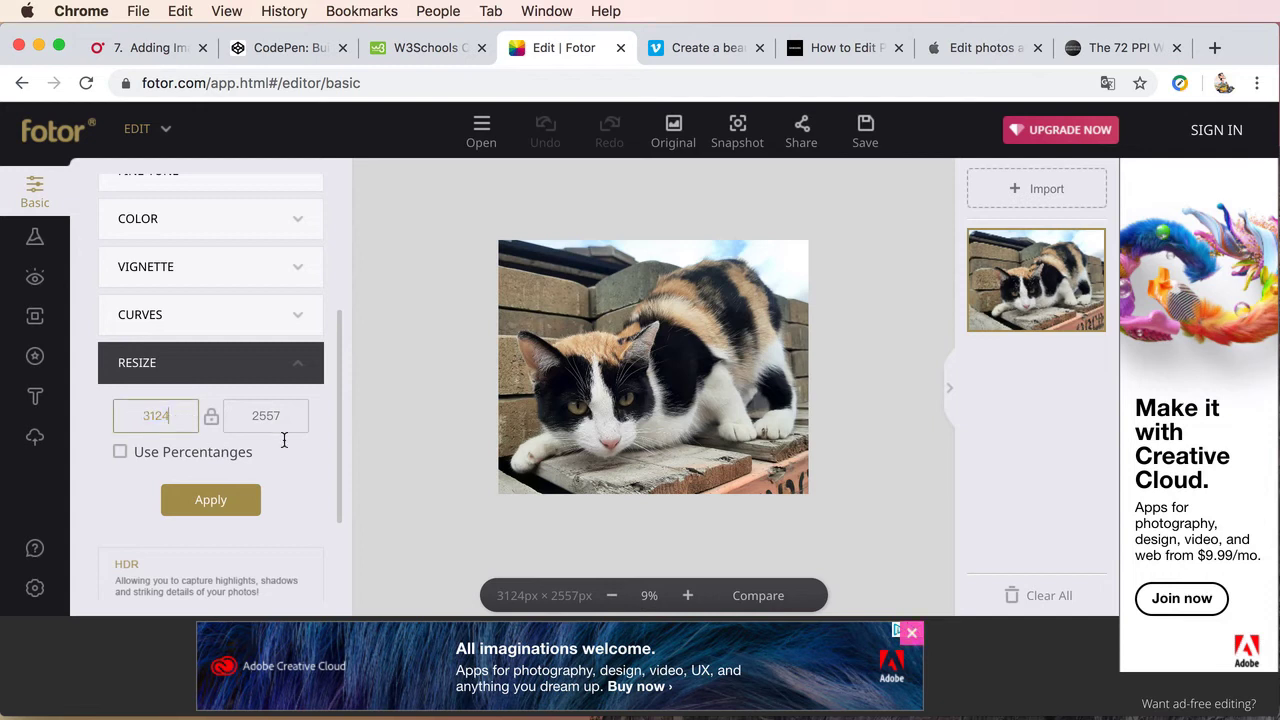
pyautogui.press('BackSpace')
pyautogui.write('4')
pyautogui.moveTo(172, 418); pyautogui.dragTo(143, 416)
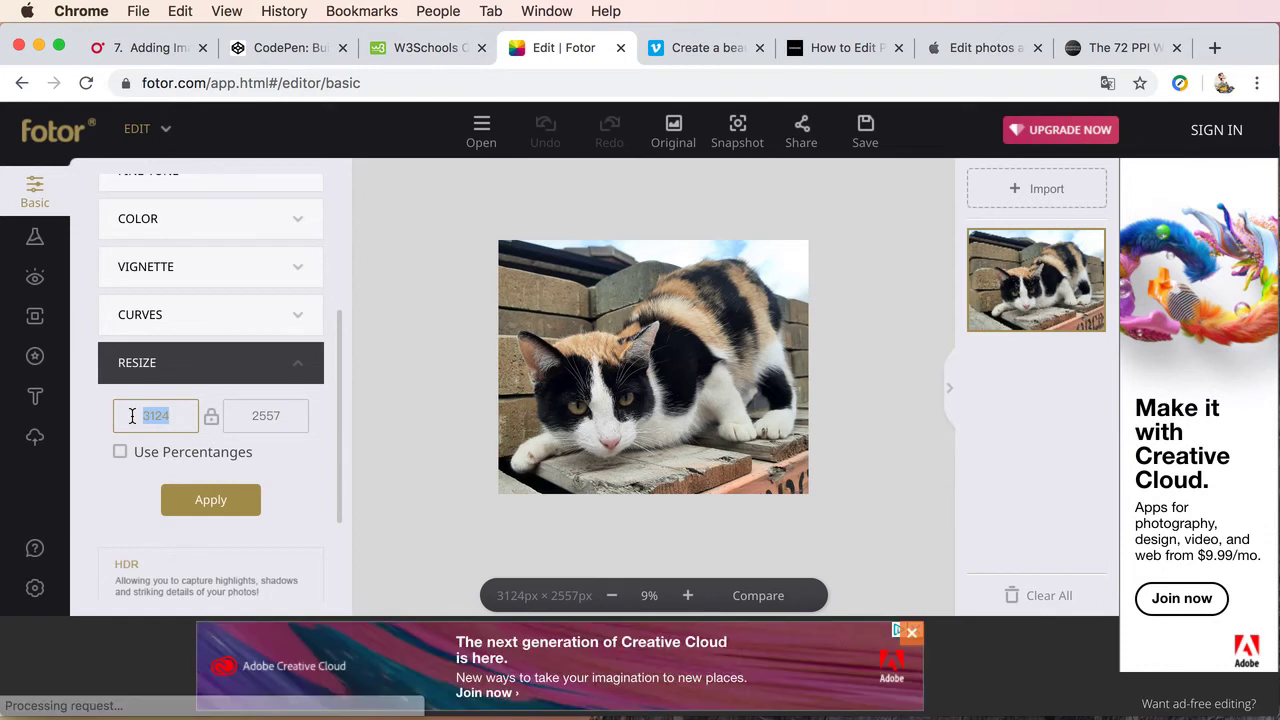
pyautogui.write('600')
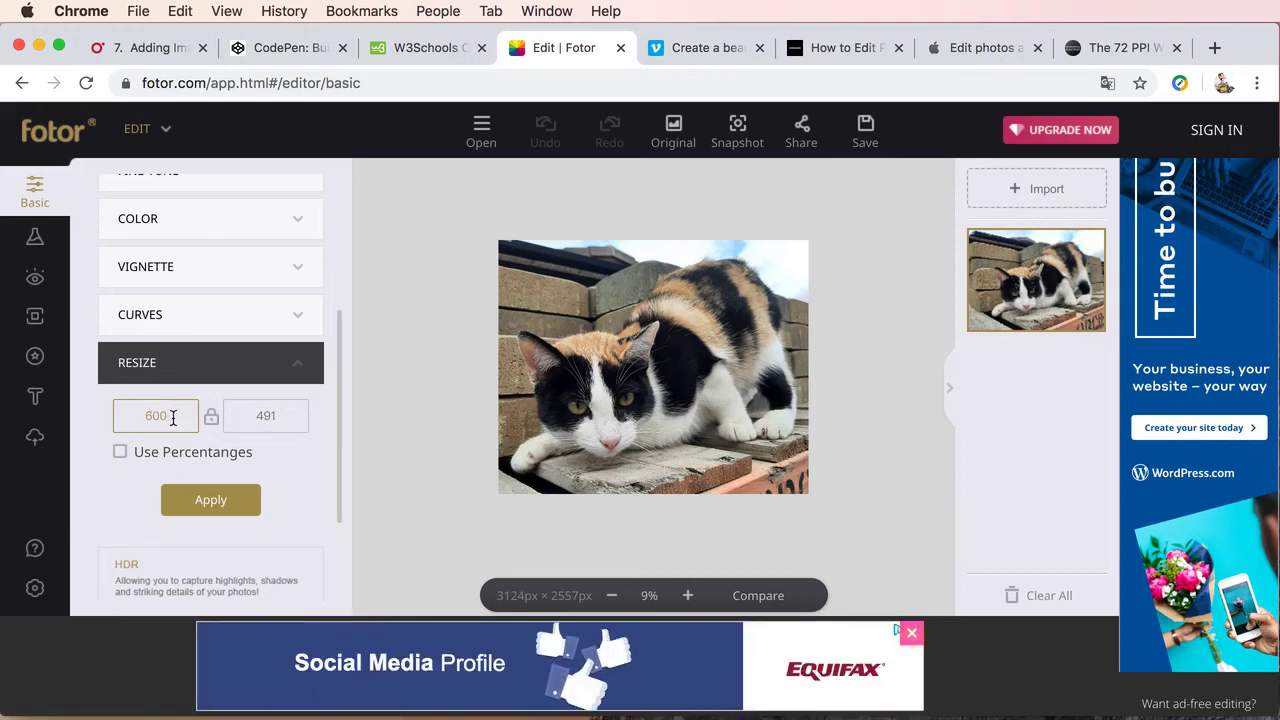
pyautogui.click(214, 502)
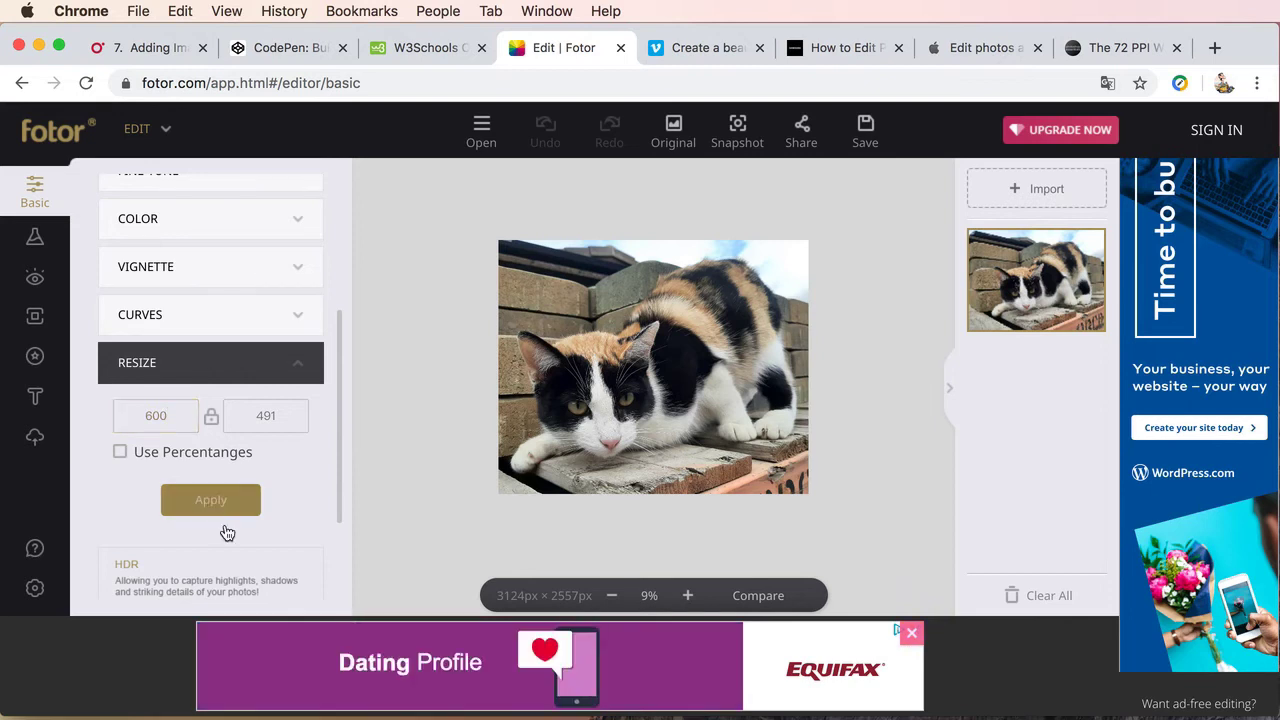
pyautogui.click(687, 598)
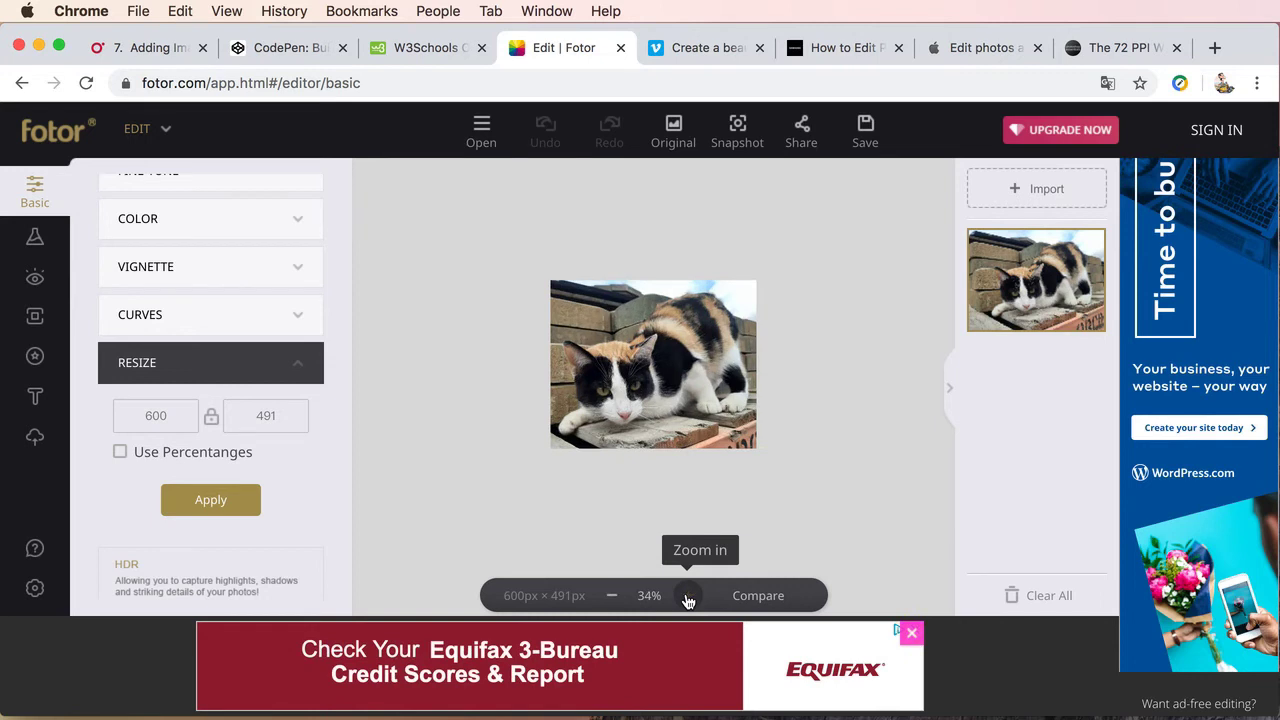
pyautogui.click(687, 598)
pyautogui.click(687, 598)
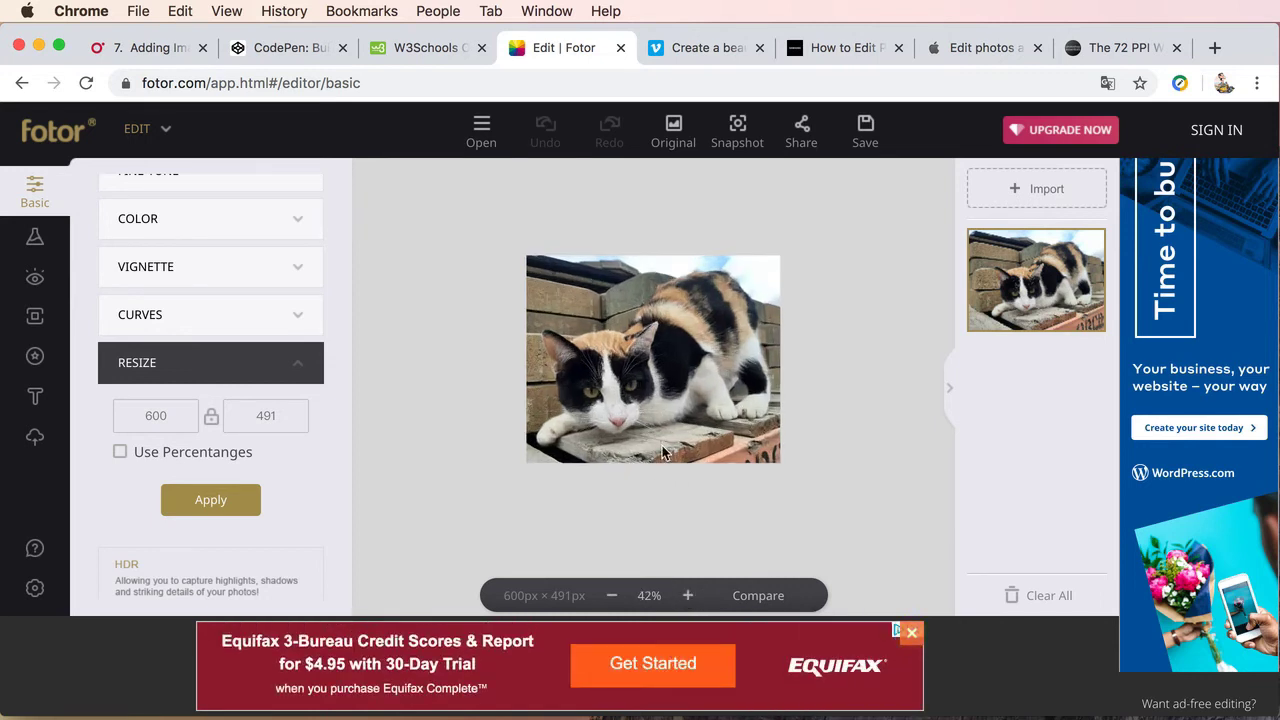
# Step: Open the save options, compare the jpg and png file types, and choose jpg with Normal quality
pyautogui.click(862, 132)
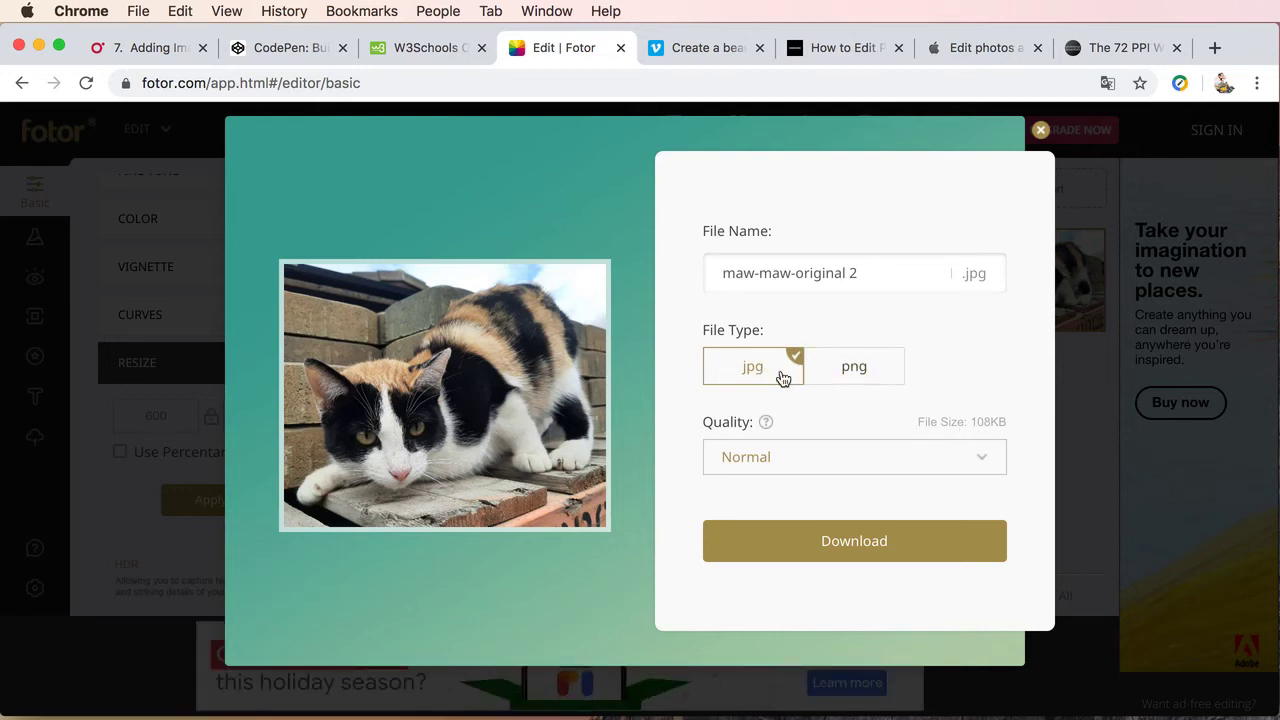
pyautogui.click(983, 461)
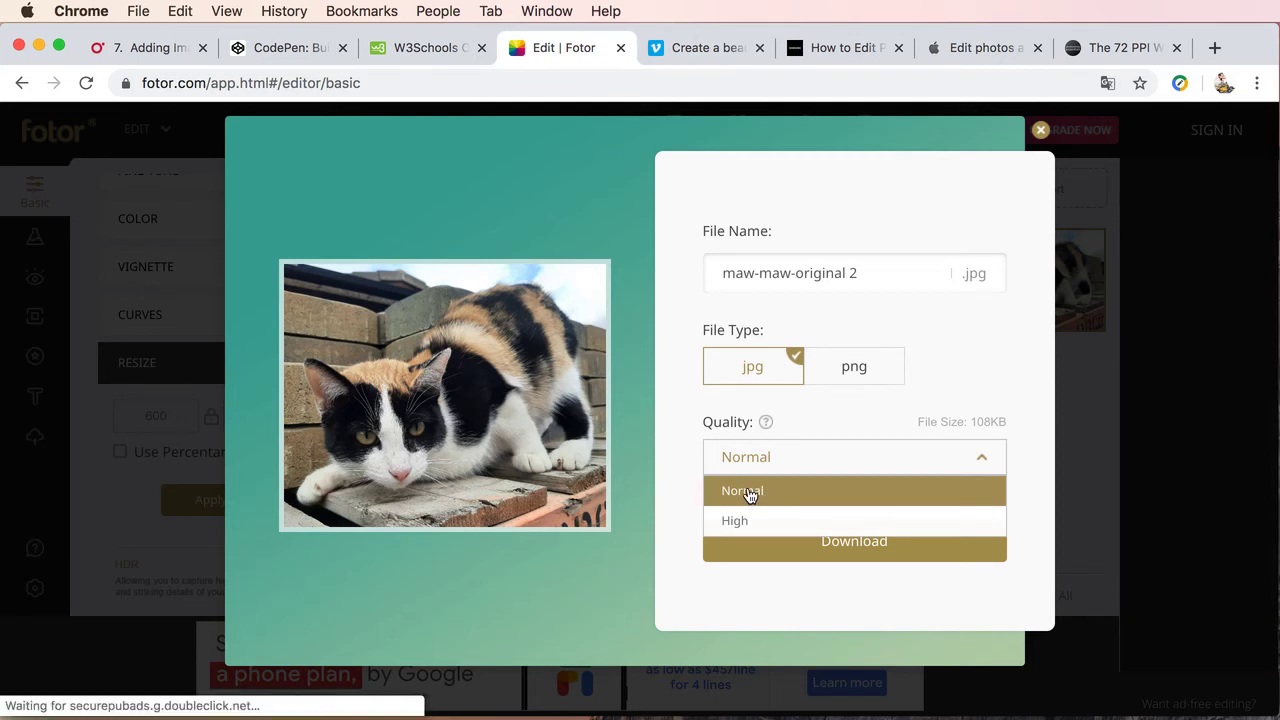
pyautogui.click(749, 493)
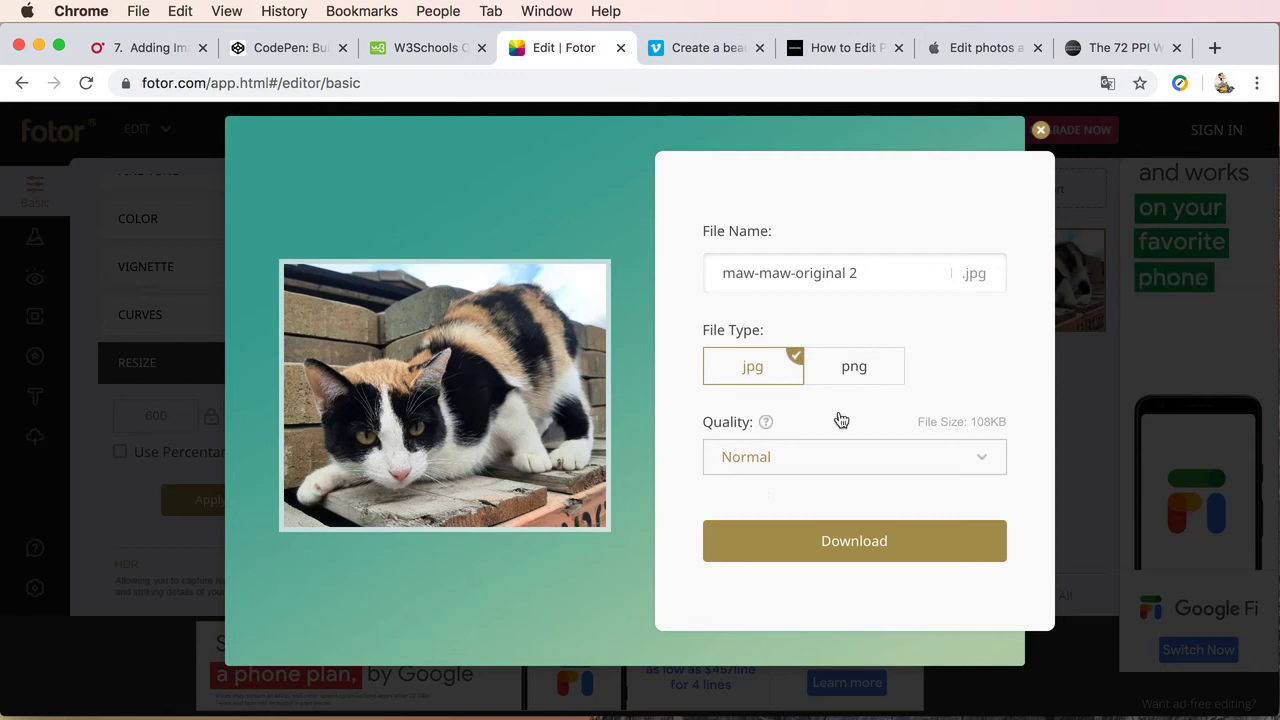
pyautogui.click(854, 370)
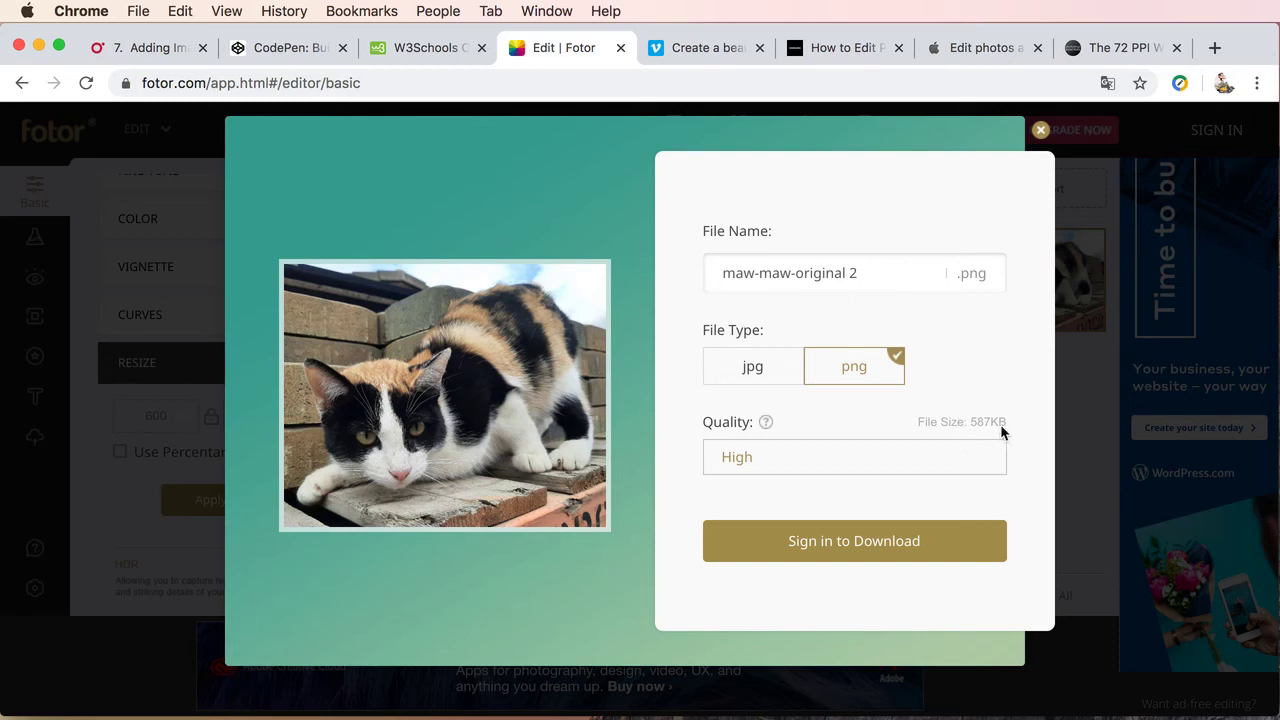
pyautogui.click(758, 370)
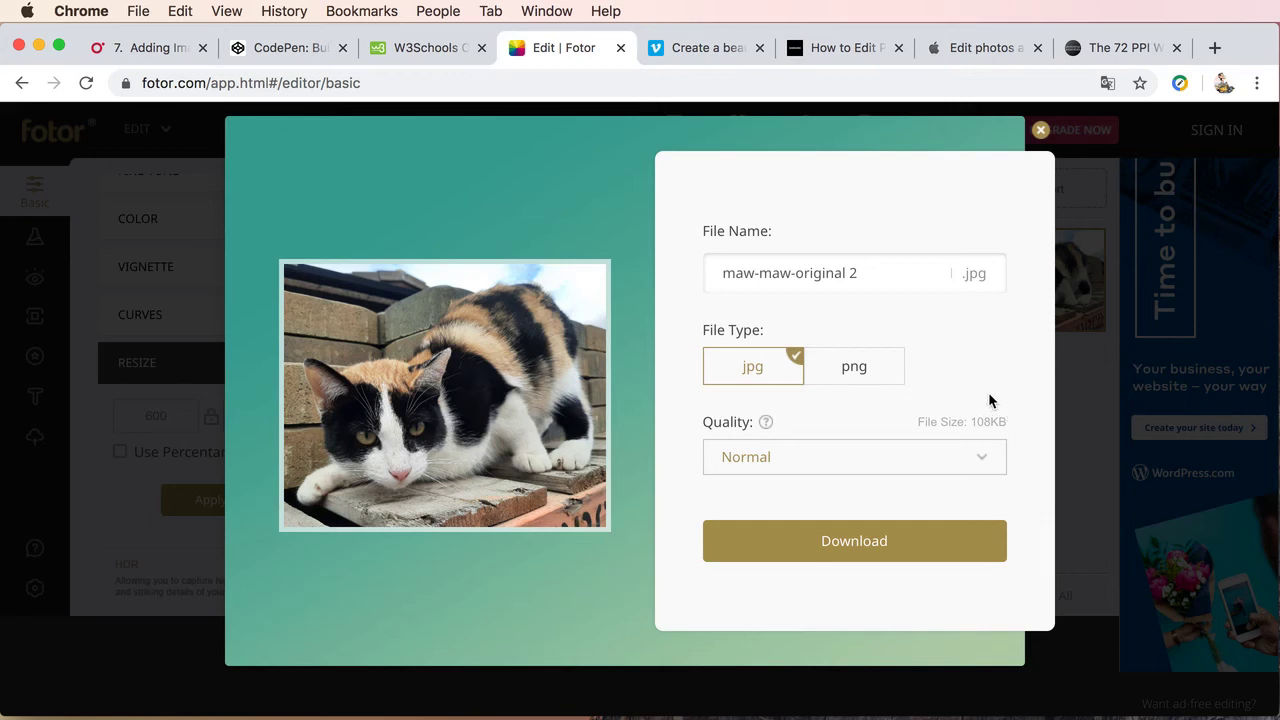
# Step: Name the file maw-maw-edit-03 and download it as a jpg
pyautogui.click(866, 272)
pyautogui.click(903, 286)
pyautogui.press('BackSpace')
pyautogui.press('BackSpace')
pyautogui.press('BackSpace')
pyautogui.press('BackSpace')
pyautogui.press('BackSpace')
pyautogui.press('BackSpace')
pyautogui.press('BackSpace')
pyautogui.write('edit-03')
pyautogui.click(848, 545)
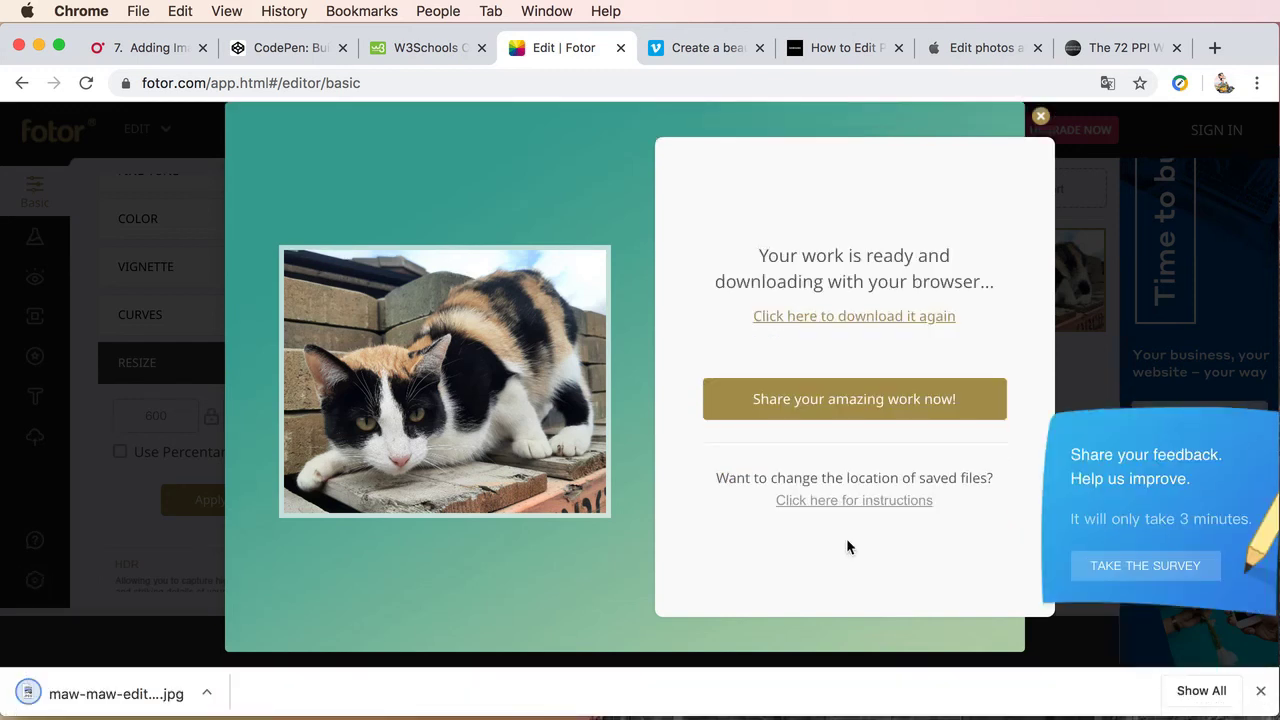
# Step: Close the download confirmation, and switch to the Finder window of the images folder, widened to show the modification dates
pyautogui.click(1043, 108)
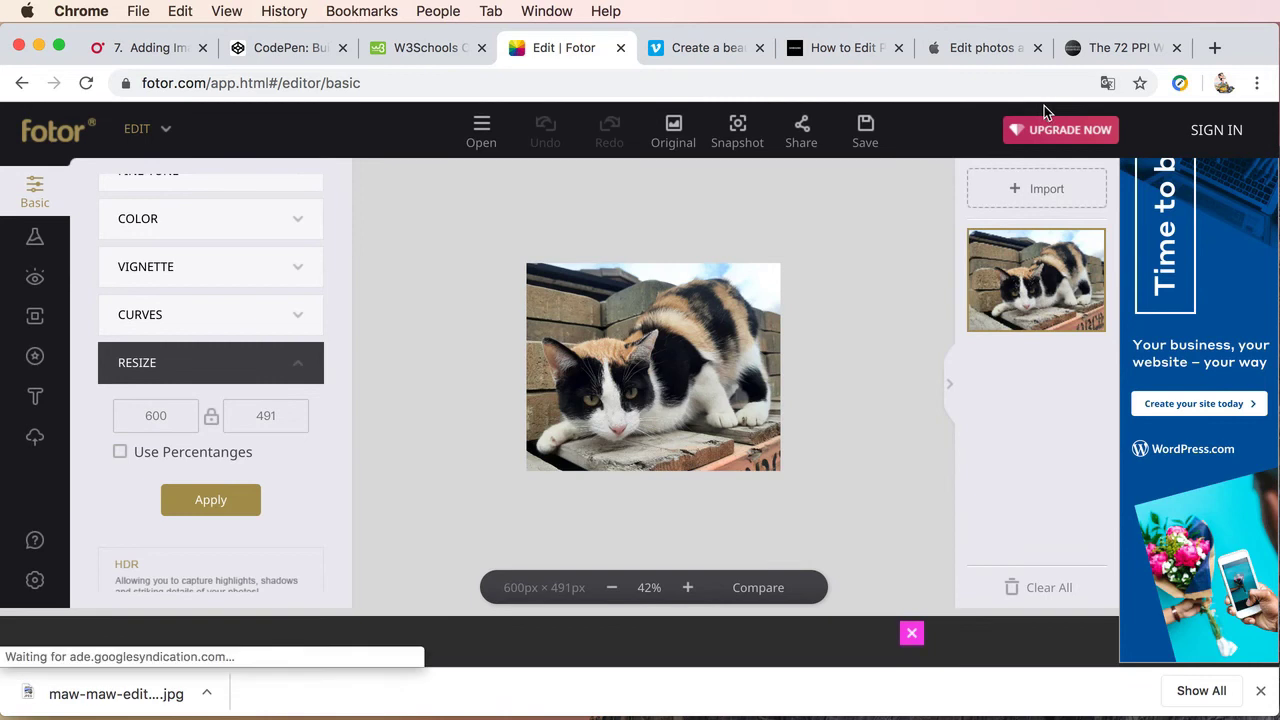
pyautogui.moveTo(1279, 130); pyautogui.dragTo(829, 85)
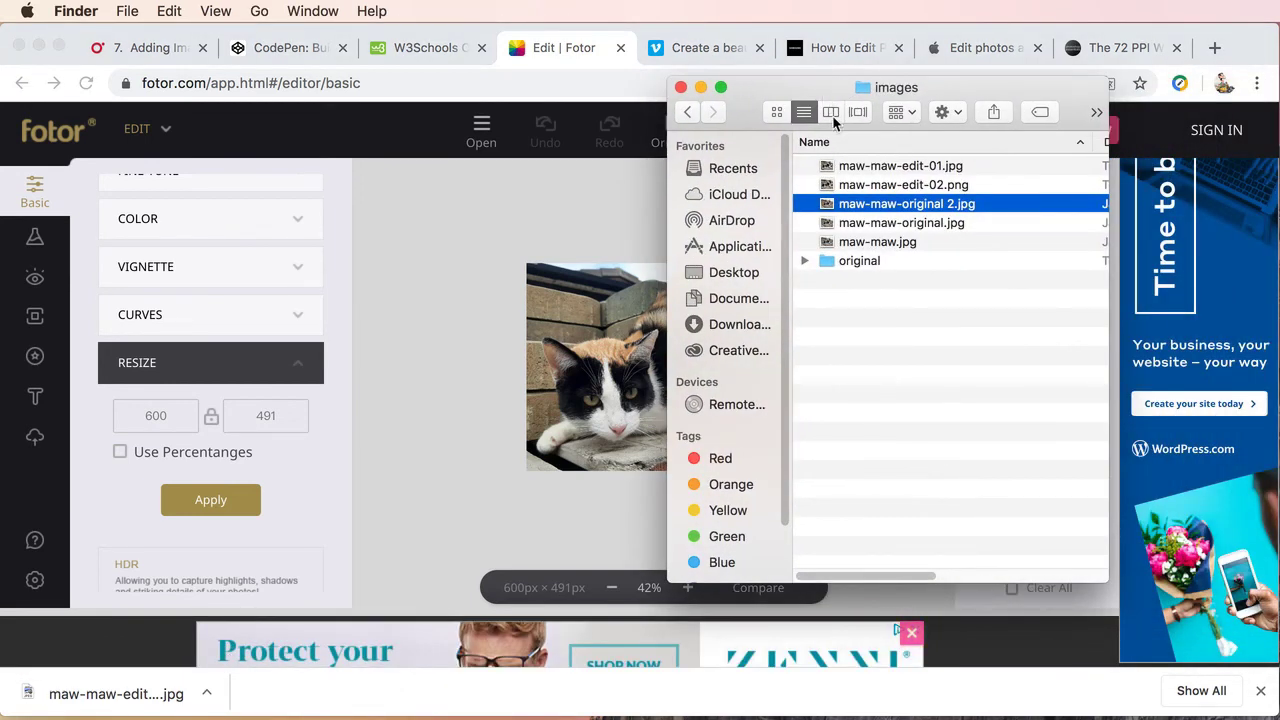
pyautogui.moveTo(1106, 436); pyautogui.dragTo(1204, 437)
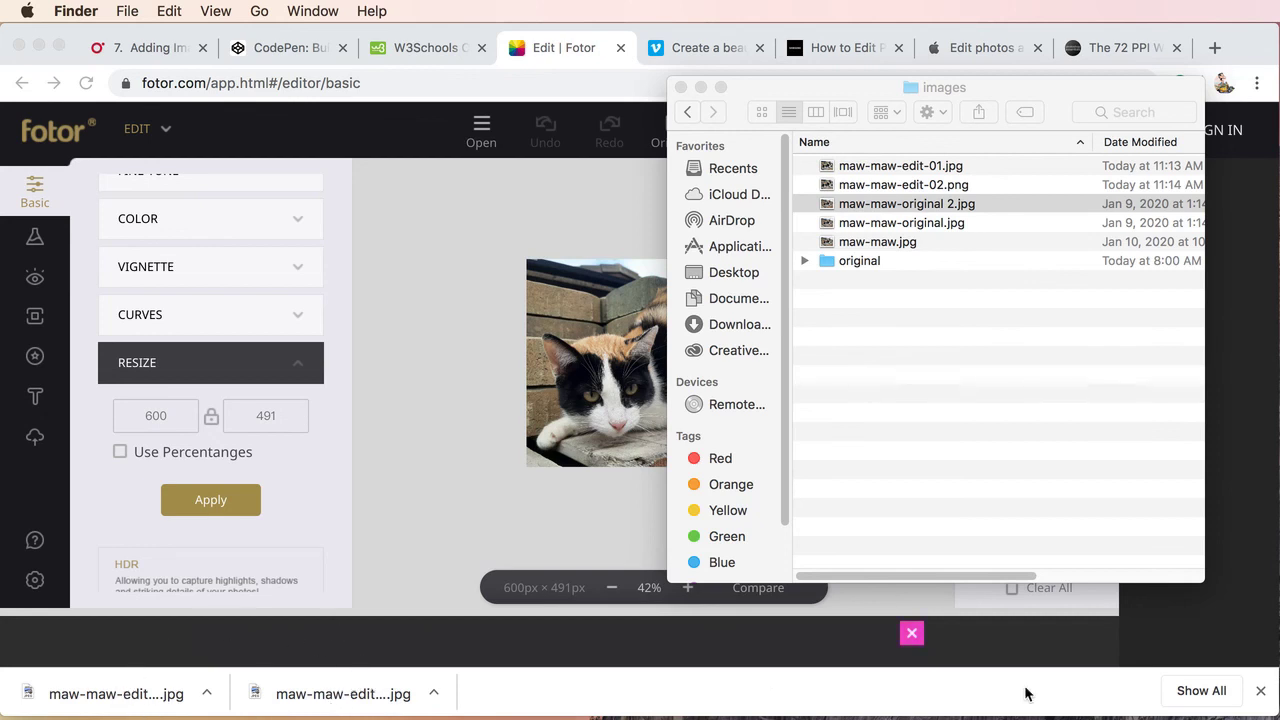
# Step: Dismiss the browser's list of finished downloads, and show the Downloads folder in a Finder window sized to fit the screen
pyautogui.click(1260, 690)
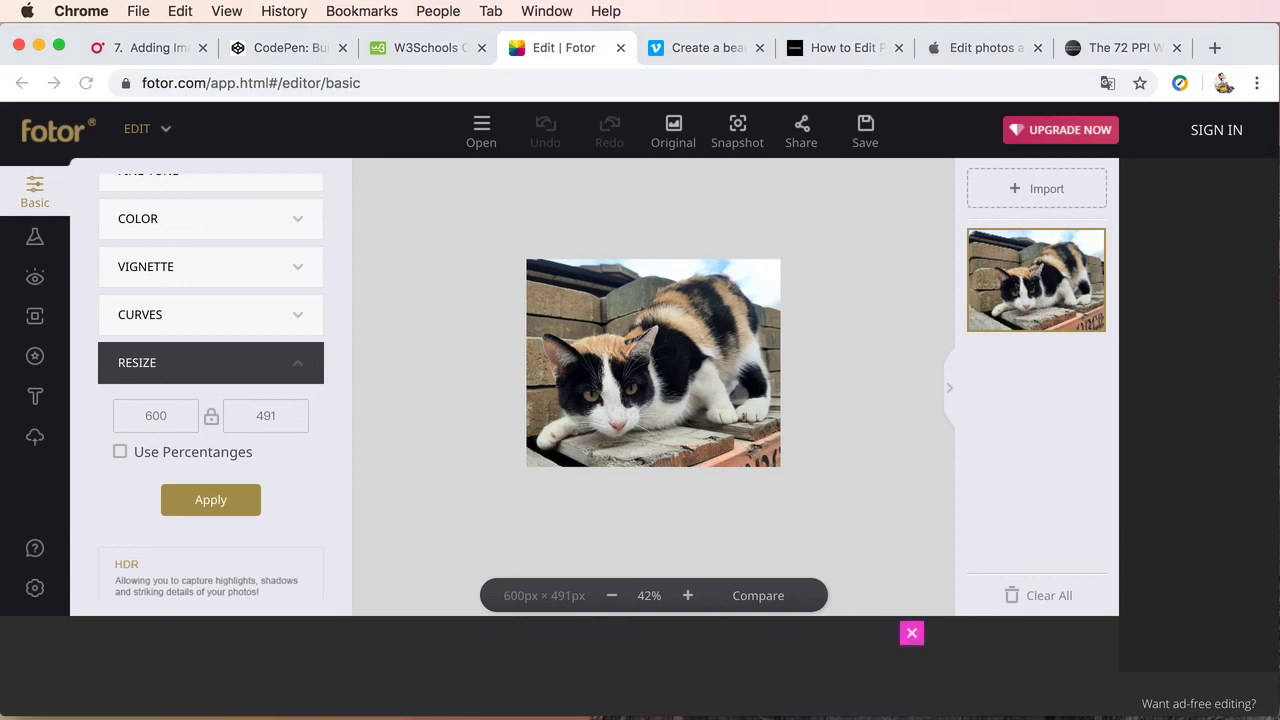
pyautogui.press('super+Tab')
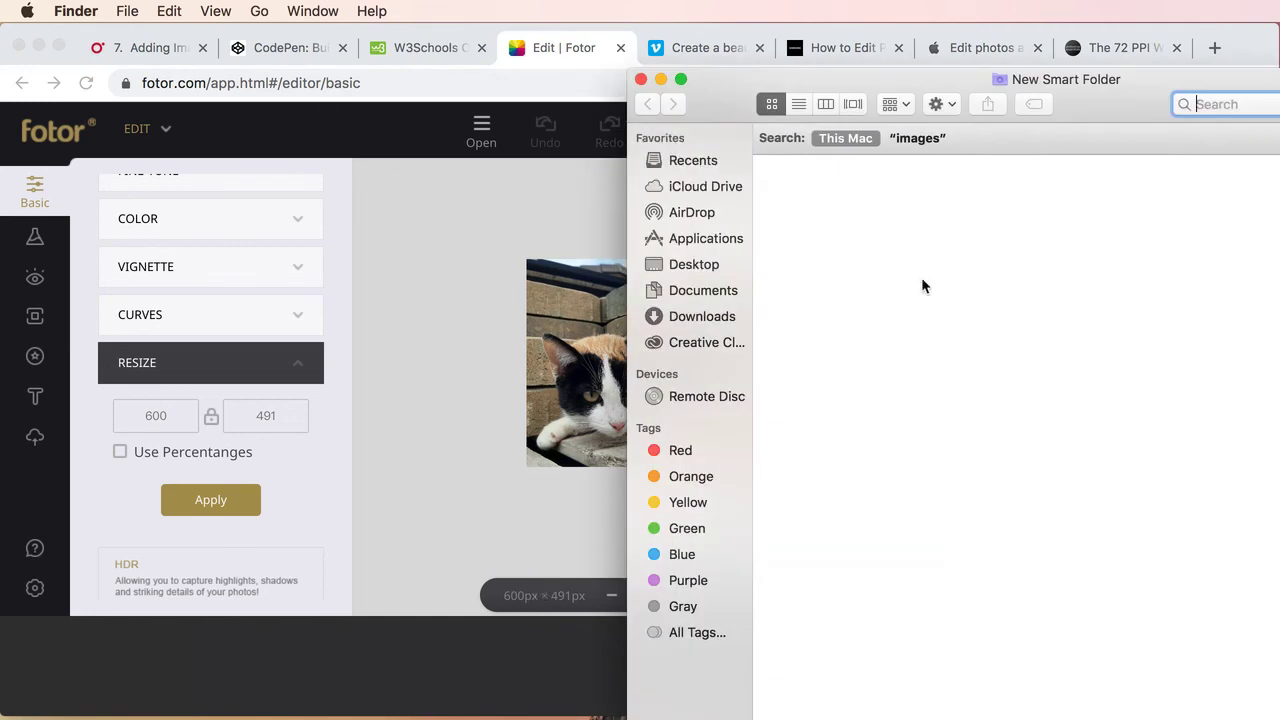
pyautogui.moveTo(1279, 719); pyautogui.dragTo(1222, 650)
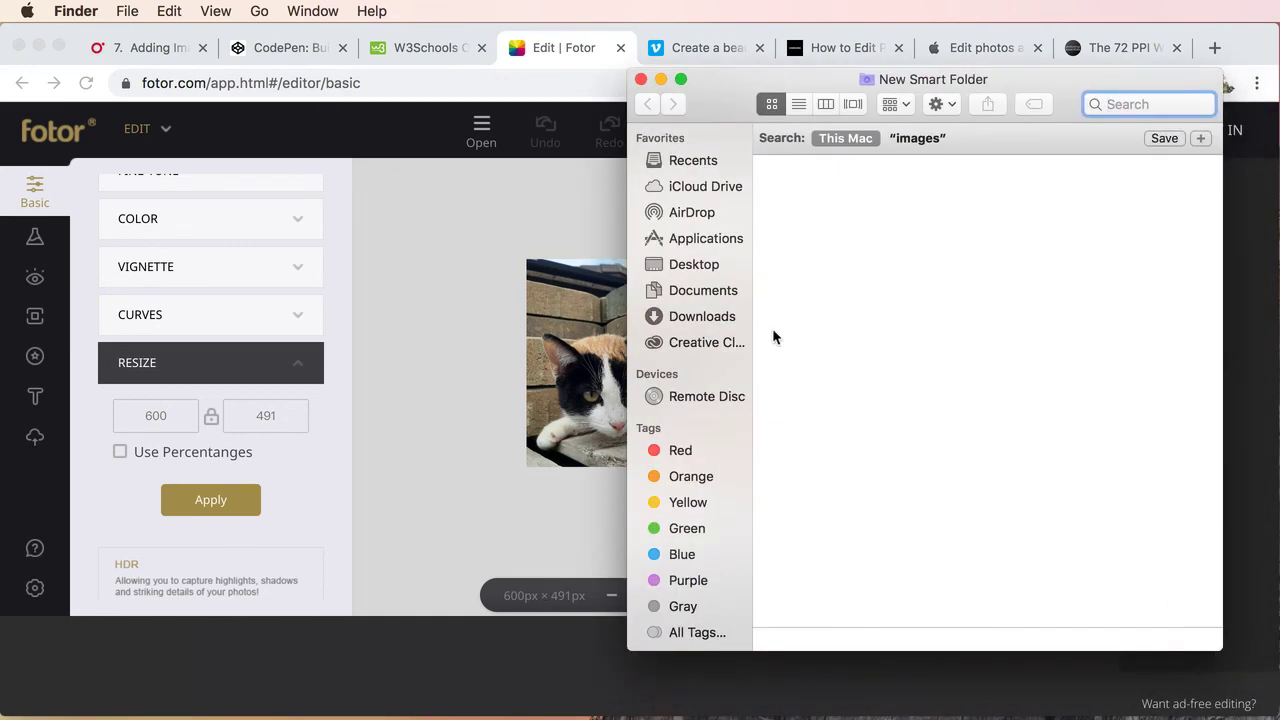
pyautogui.click(714, 316)
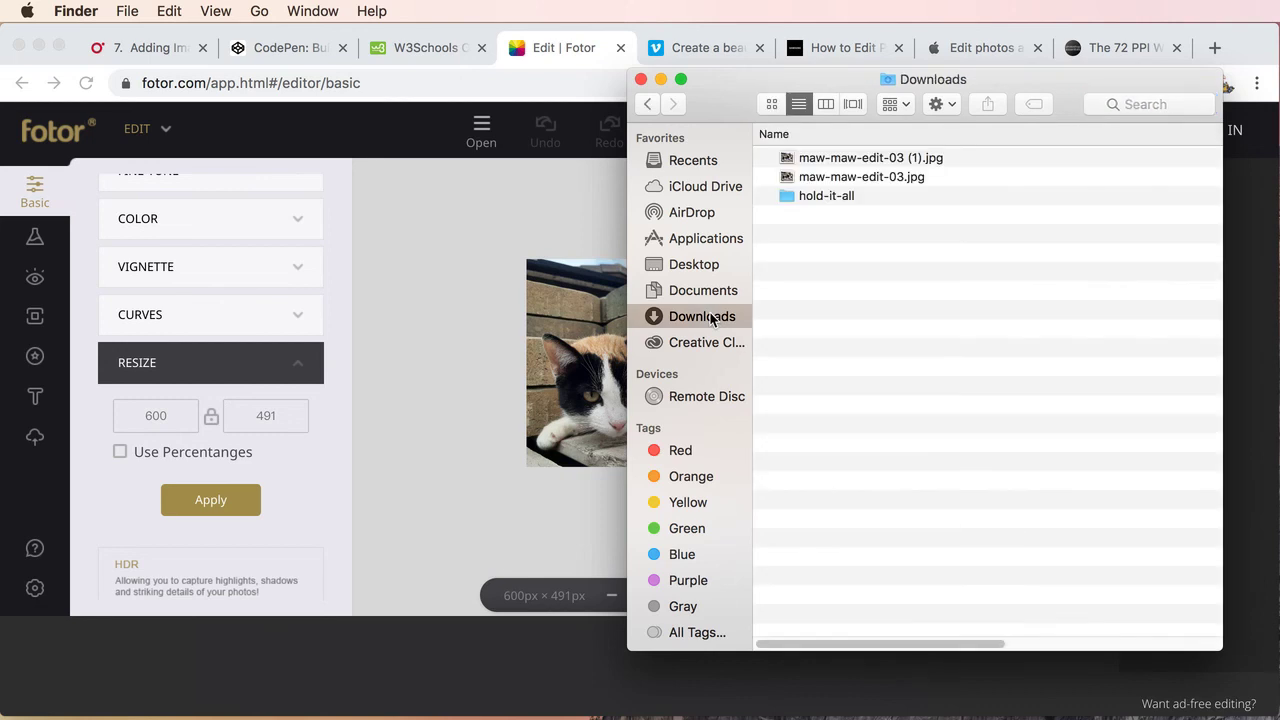
# Step: Delete the duplicate file maw-maw-edit-03 (1).jpg from the Downloads folder
pyautogui.click(860, 158)
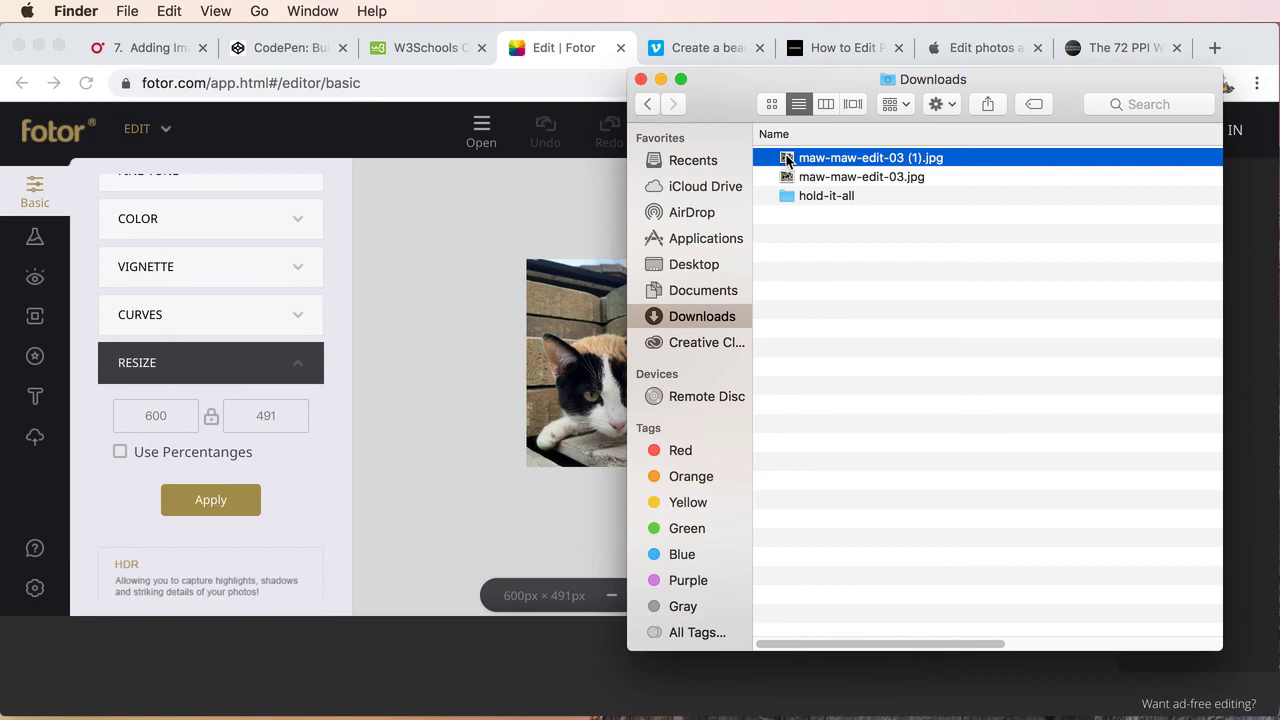
pyautogui.rightClick(786, 160)
pyautogui.click(886, 211)
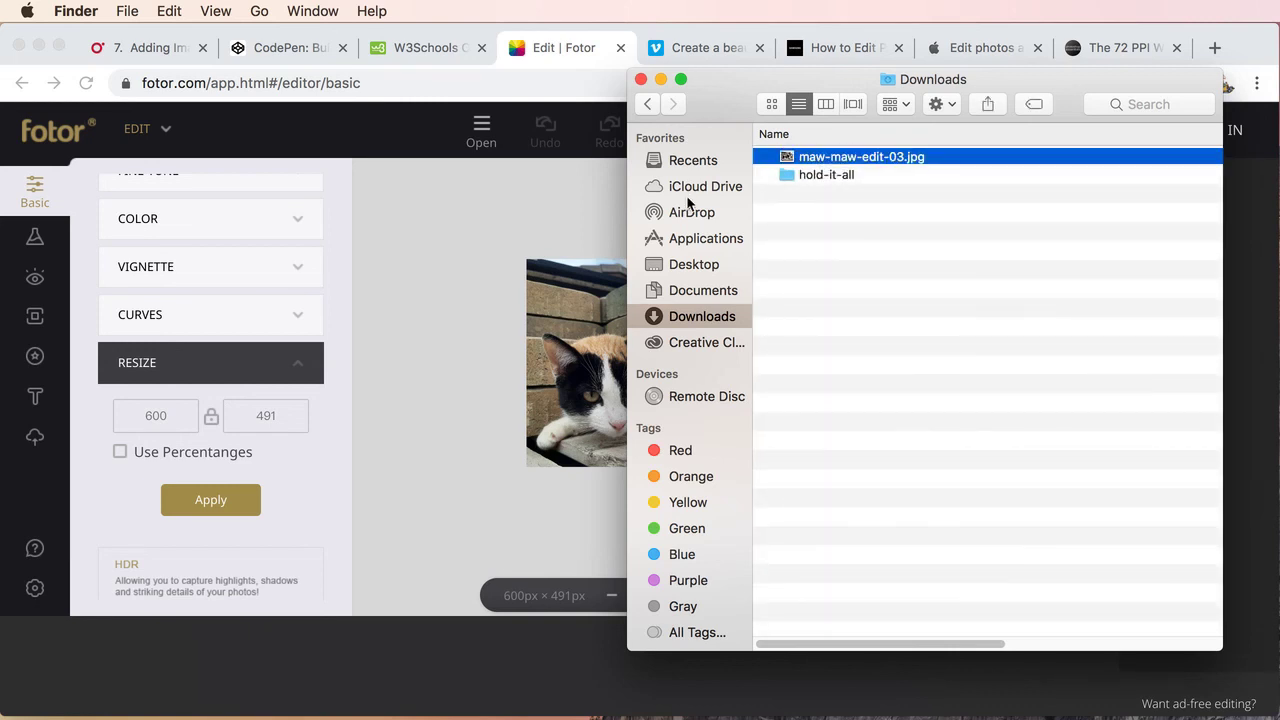
# Step: Widen the Downloads window to check the size and kind of maw-maw-edit-03.jpg, and open the image for viewing
pyautogui.moveTo(628, 214); pyautogui.dragTo(380, 206)
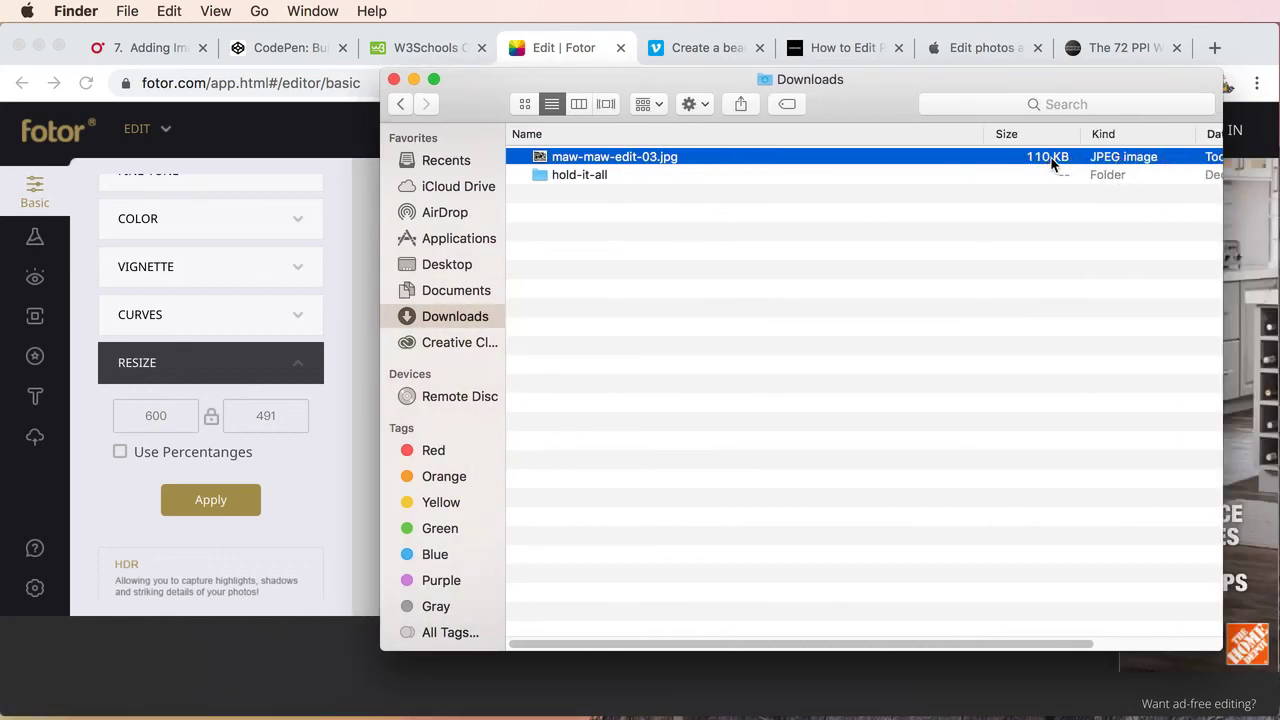
pyautogui.doubleClick(540, 158)
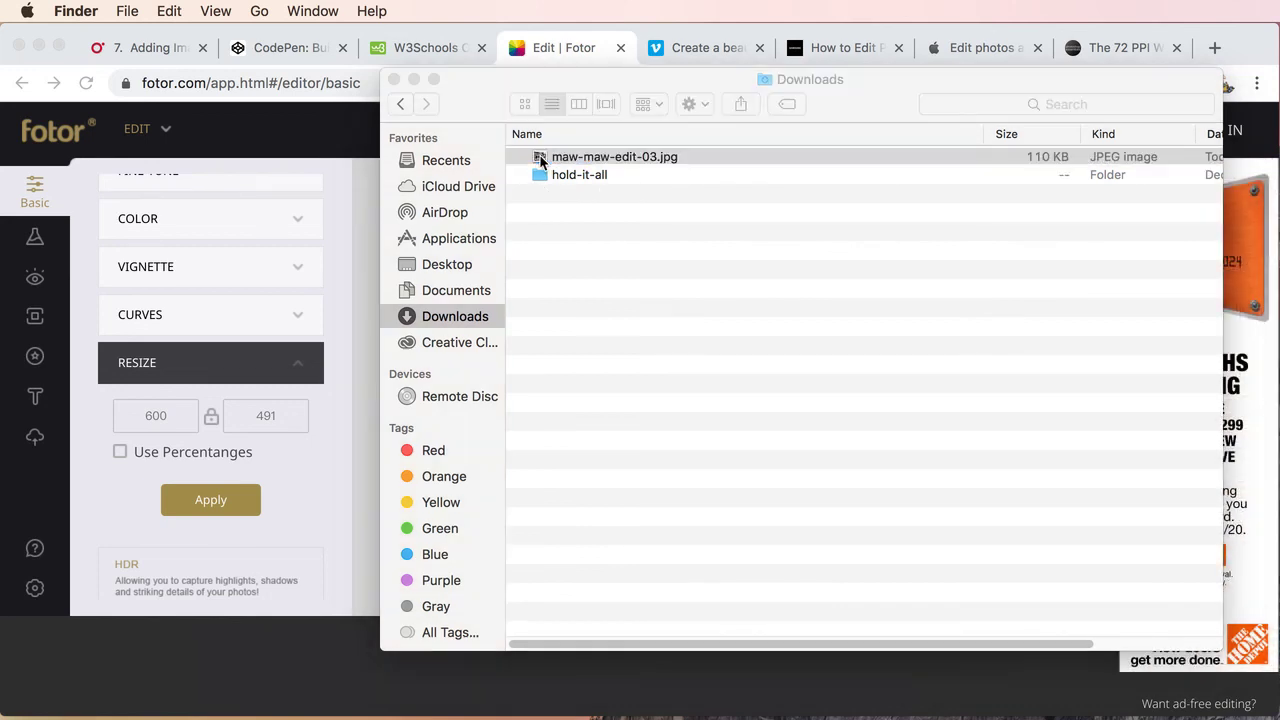